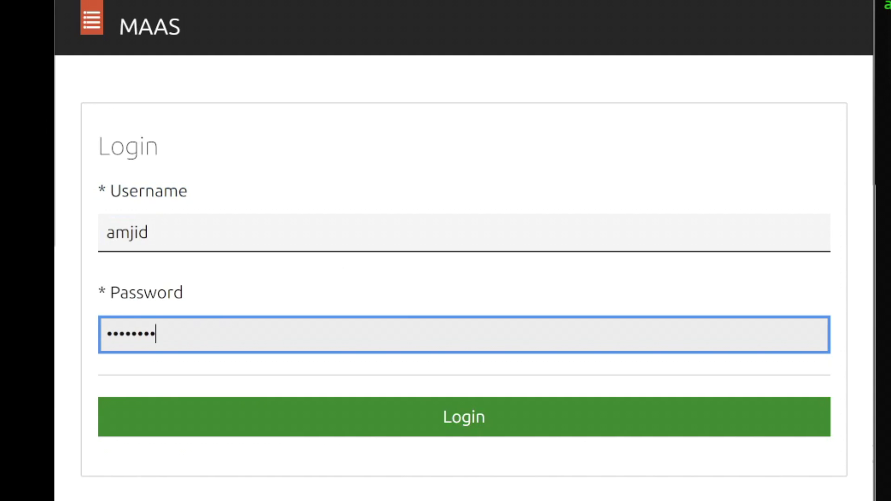
Submit the MAAS login form to reach the welcome dashboard with its DHCP and boot-image warnings.
key(Return)
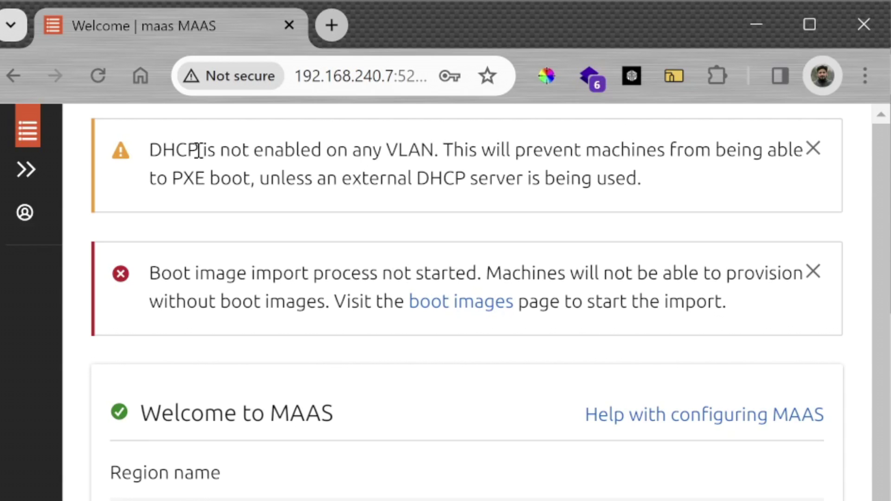
Open a new browser tab, begin a '192.' address, and dismiss the boot-image import error.
mouse_move(83, 183)
click(324, 25)
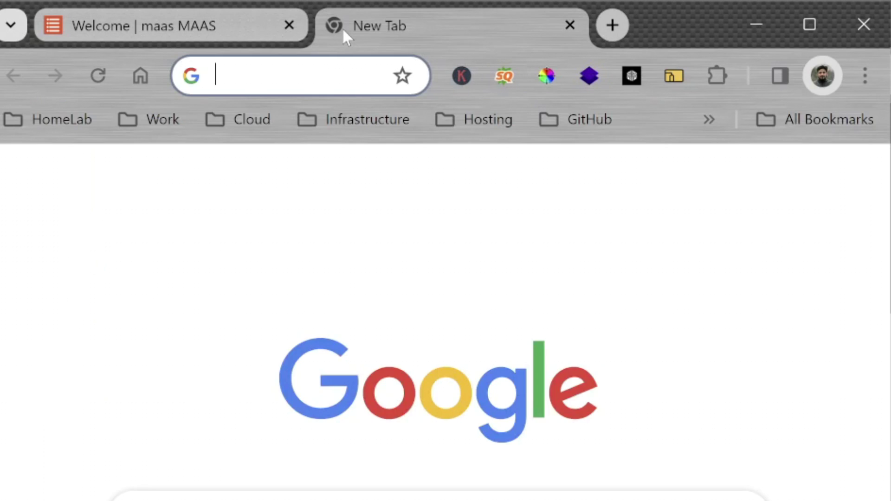
text(192.)
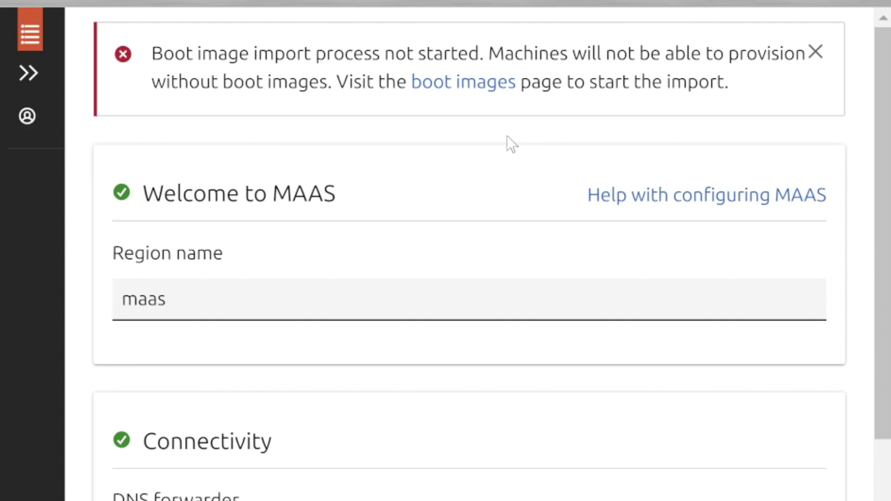
click(815, 52)
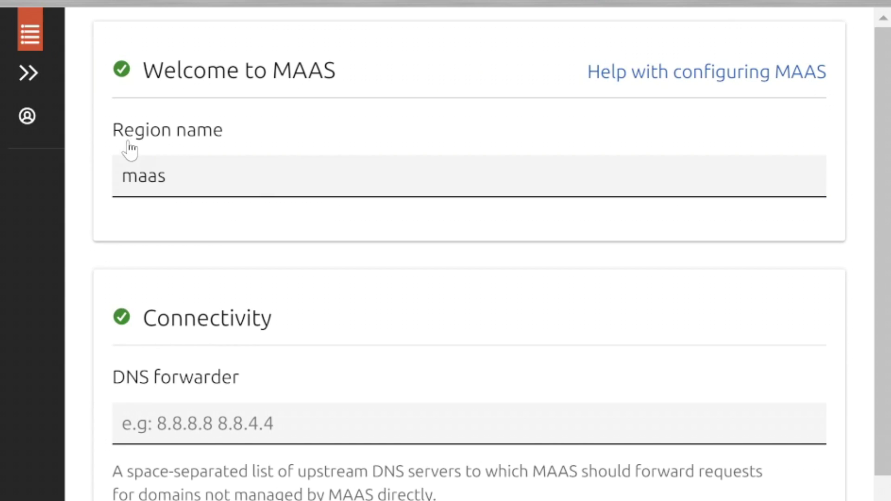
Rename the region from maas to maas-muscat.
click(123, 175)
drag(196, 175, 120, 176)
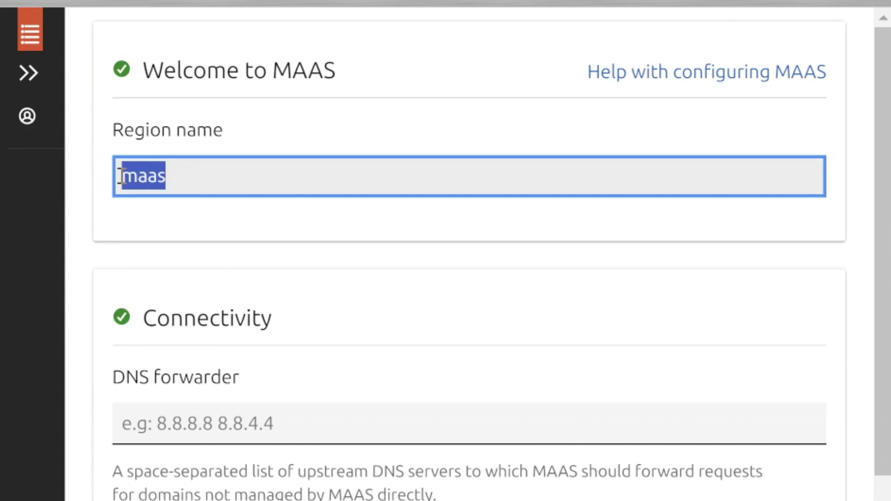
click(207, 181)
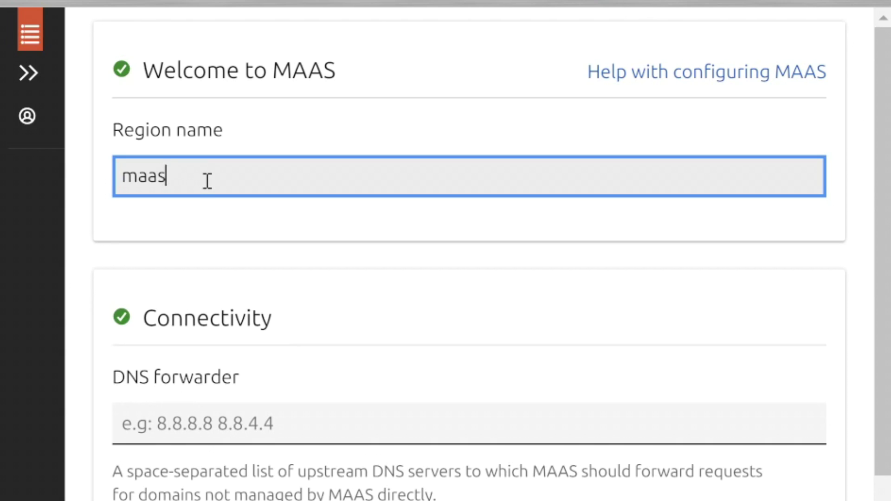
text(-muscat)
click(181, 256)
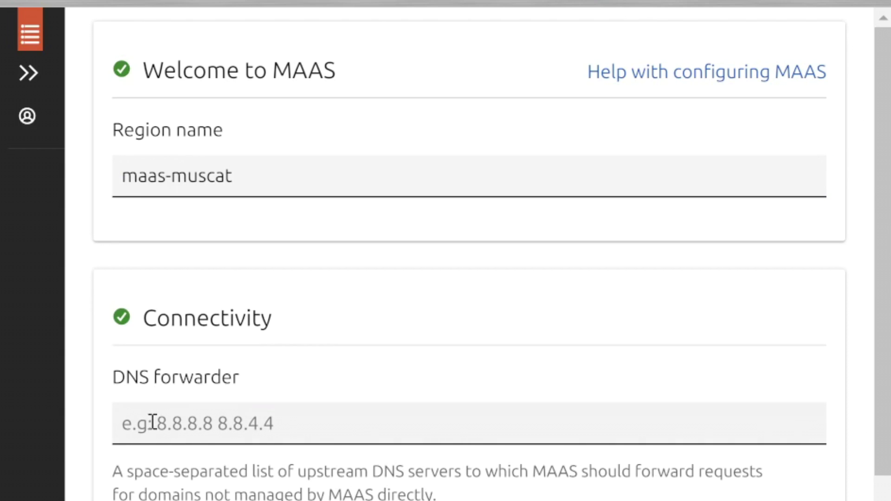
Enter DNS forwarders 1.1.1.1 and 192.168.240.6.
click(154, 422)
text(1.1.1.1)
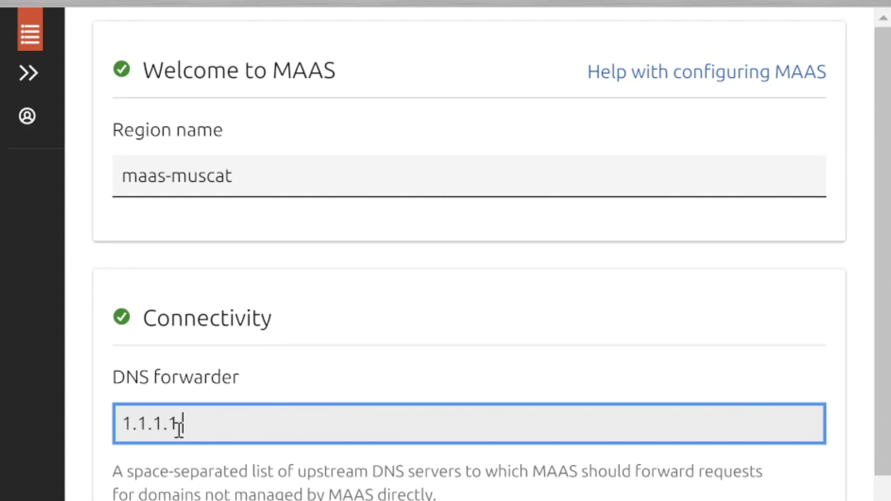
text( 192.168.)
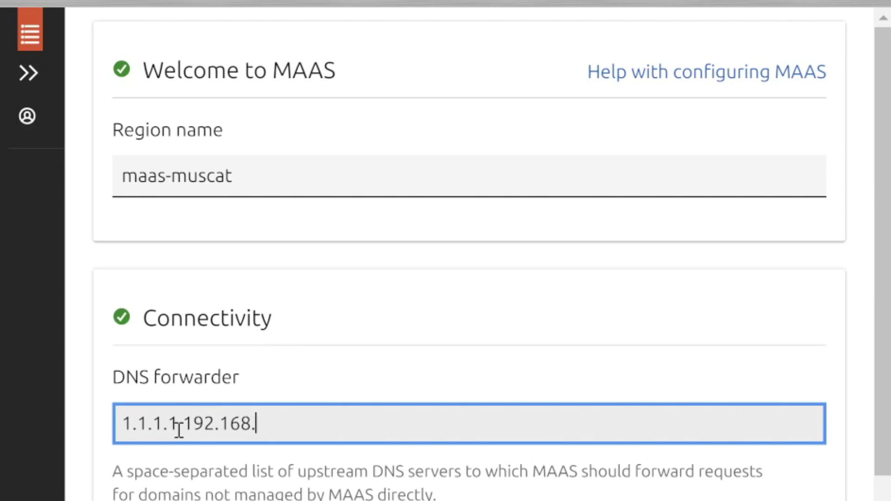
text(240.6)
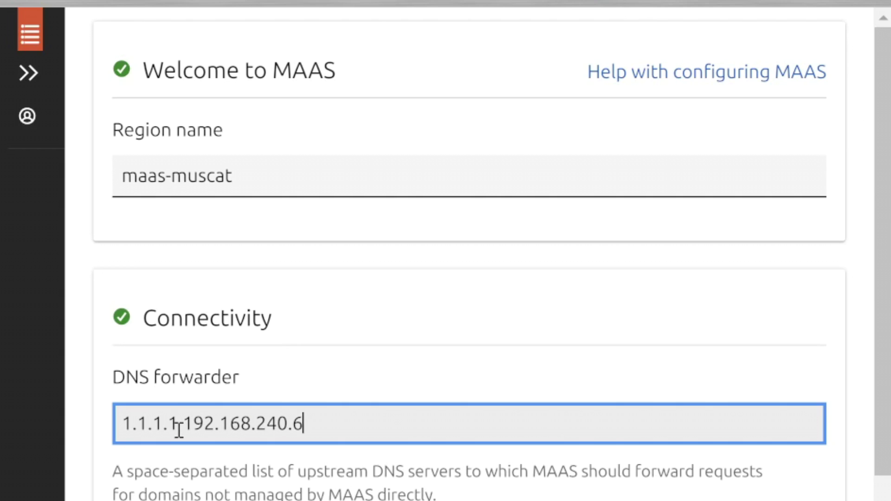
scroll(231, 462, down, 3)
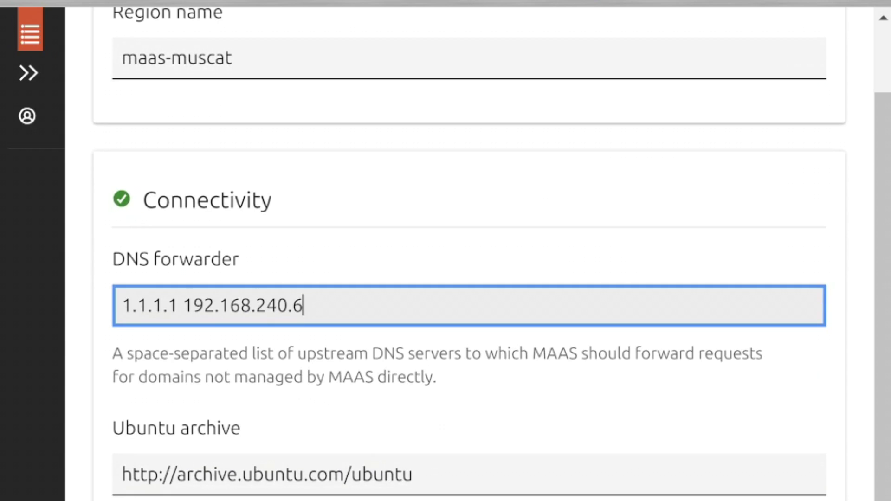
scroll(246, 283, down, 20)
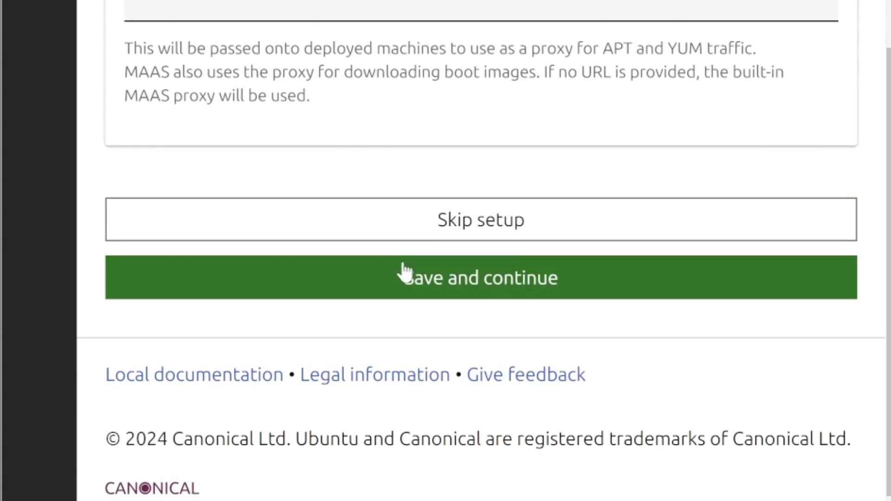
Save the connectivity settings and continue to the images step.
click(405, 274)
scroll(322, 56, up, 18)
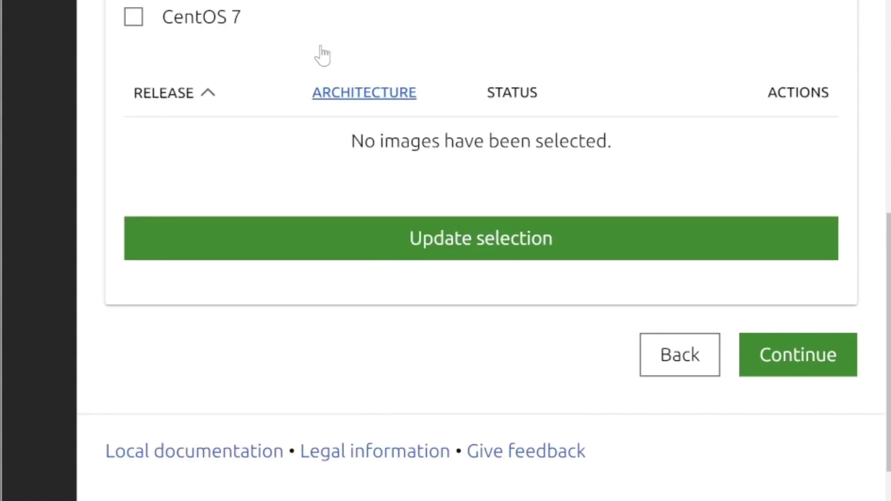
scroll(323, 46, up, 15)
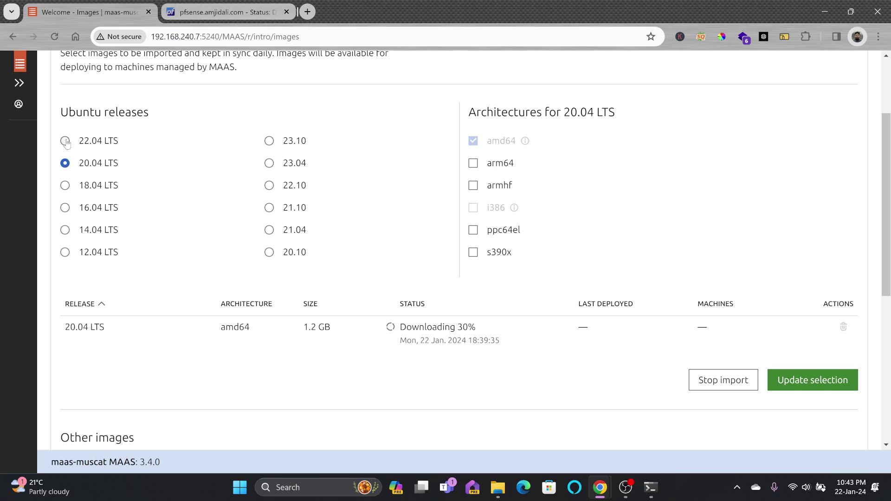
Select Ubuntu 22.04 LTS with amd64 and arm64 images, update the selection, and continue.
click(65, 141)
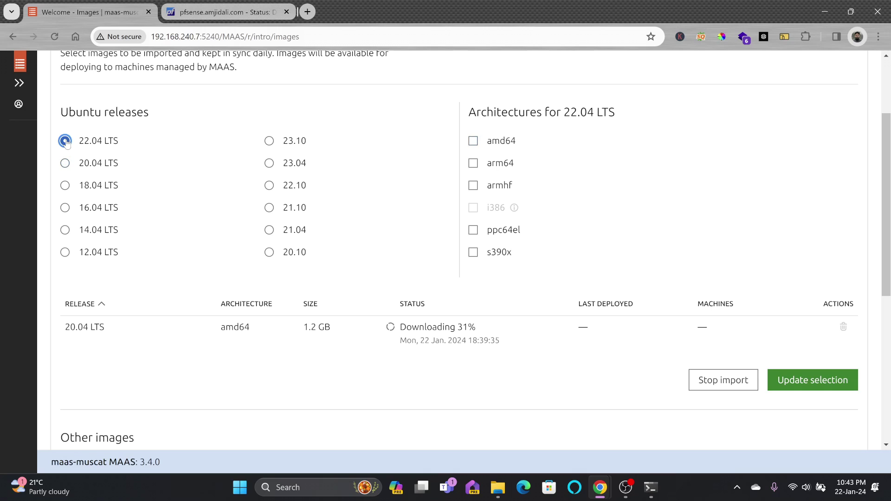
click(473, 141)
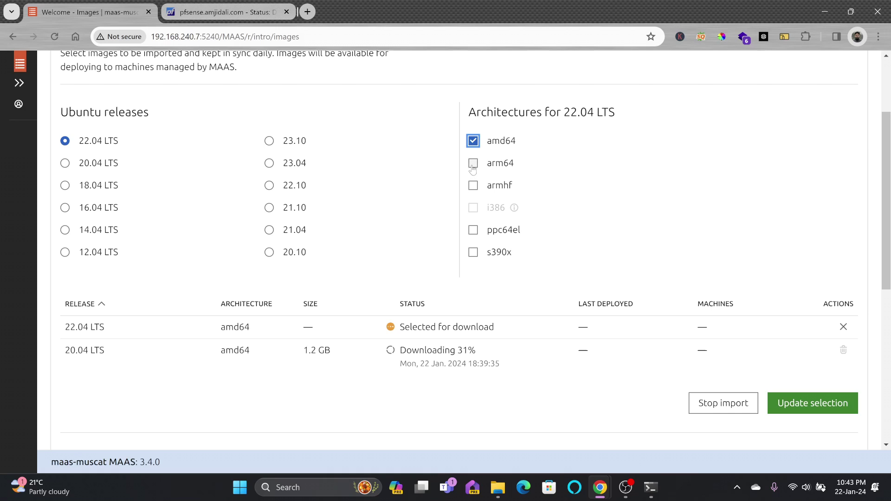
click(473, 164)
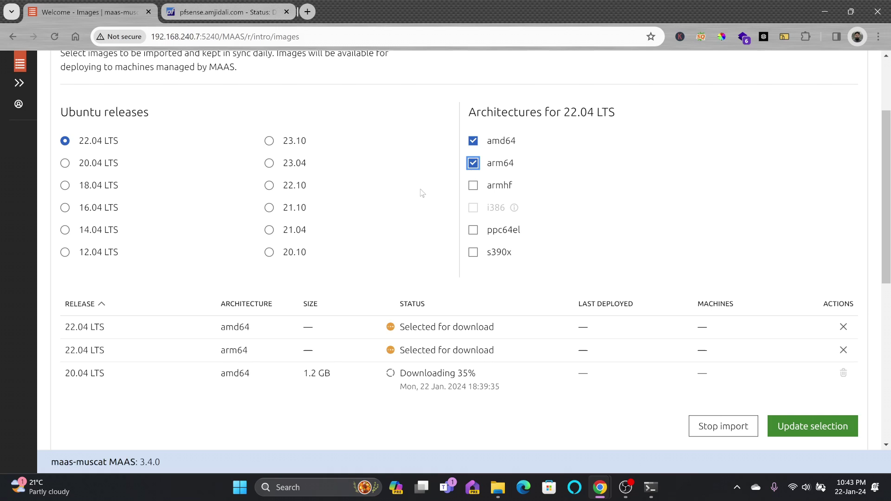
click(789, 425)
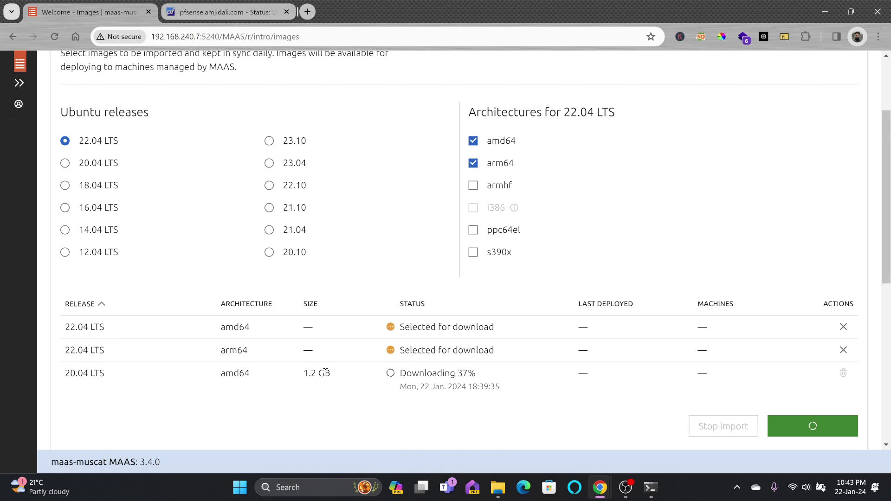
scroll(417, 325, up, 2)
scroll(606, 288, down, 10)
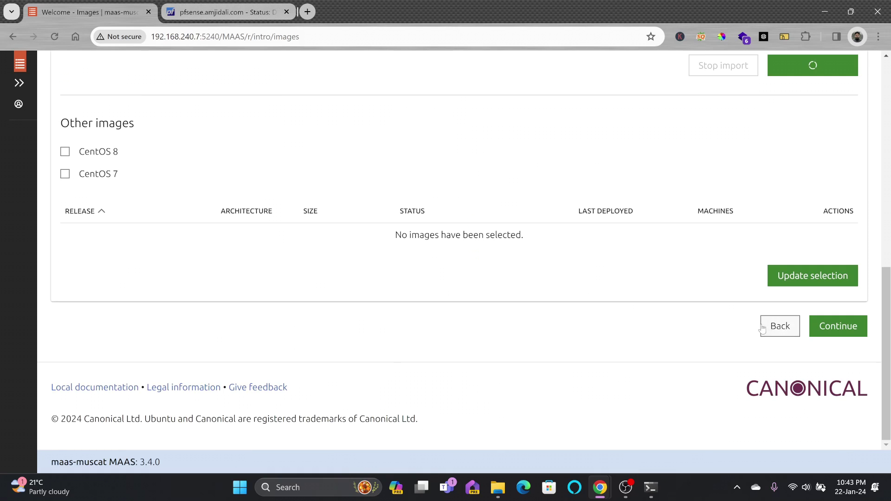
click(819, 328)
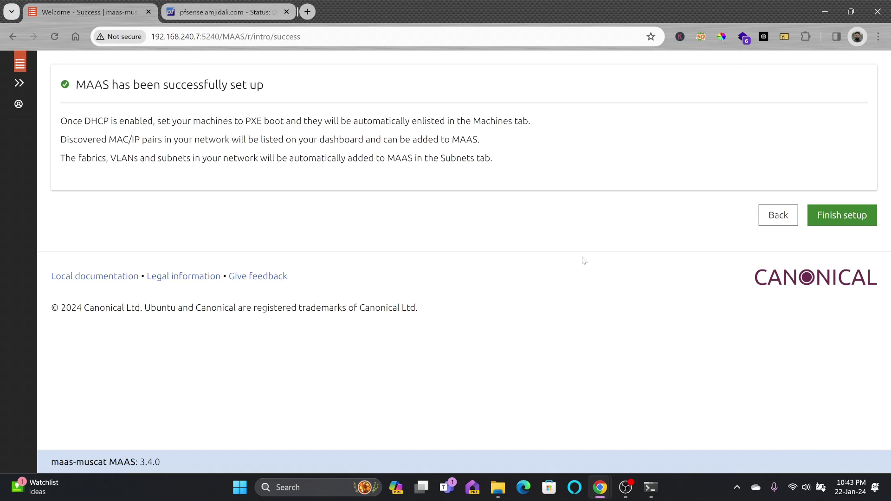
Finish the main setup, pick Upload as the SSH key source, and open Windows Terminal.
click(824, 223)
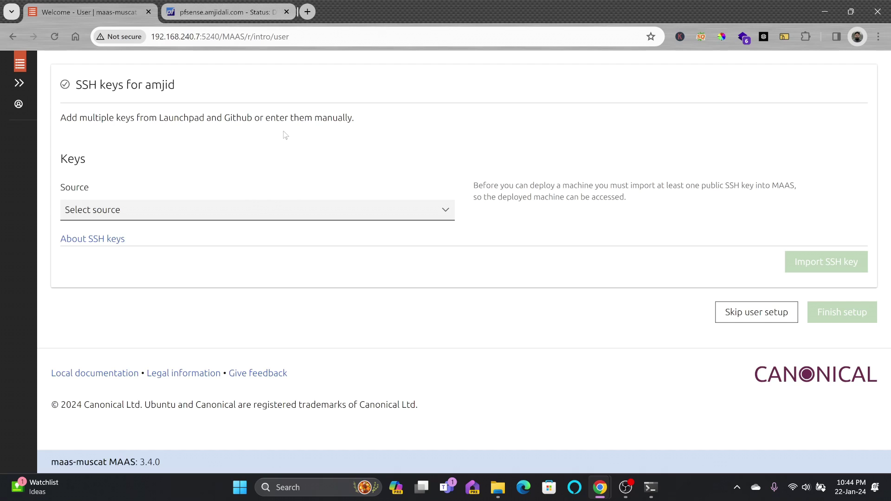
click(154, 216)
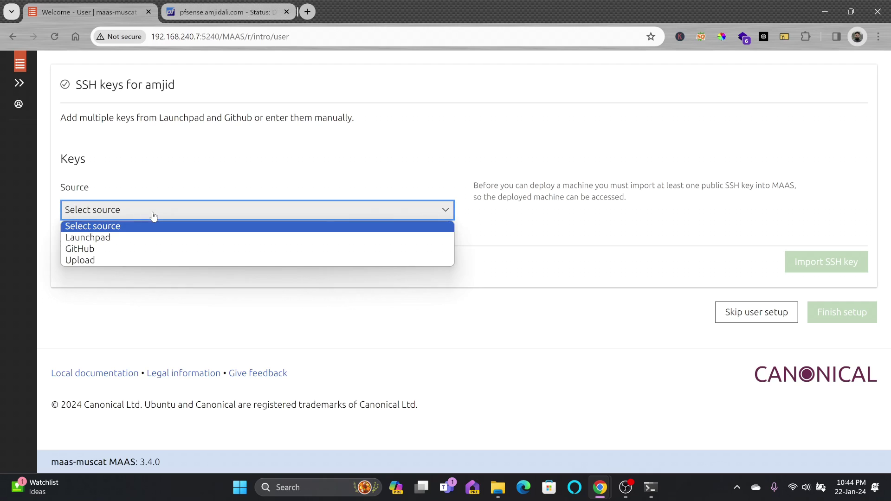
click(105, 261)
click(104, 260)
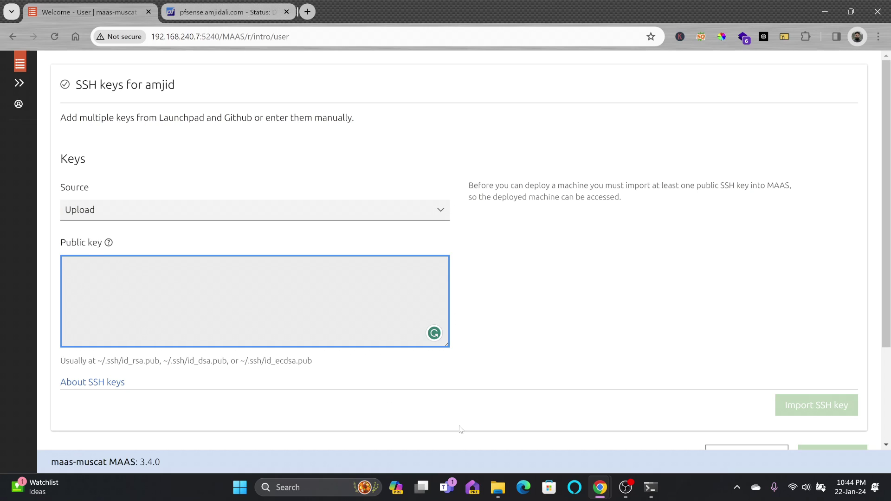
click(649, 487)
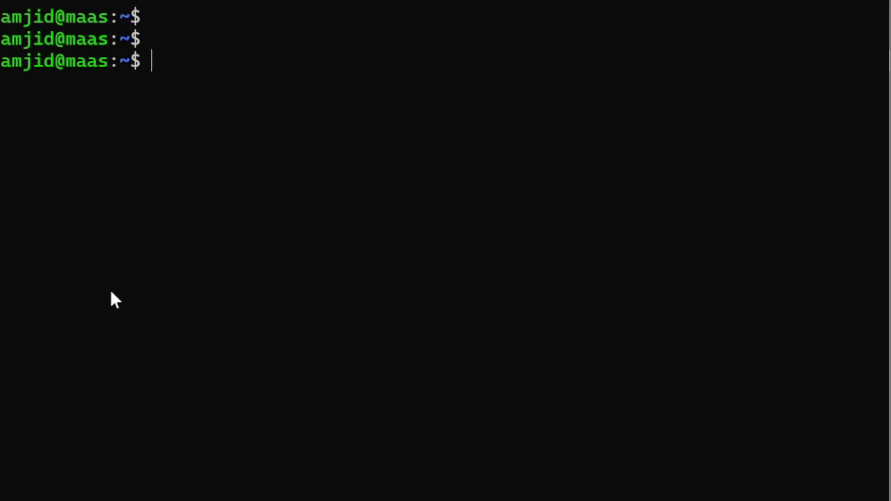
Generate a 2048-bit RSA key 'amjid-ssh-key' saved as amjid, with no passphrase.
text(ls)
key(Return)
text(c)
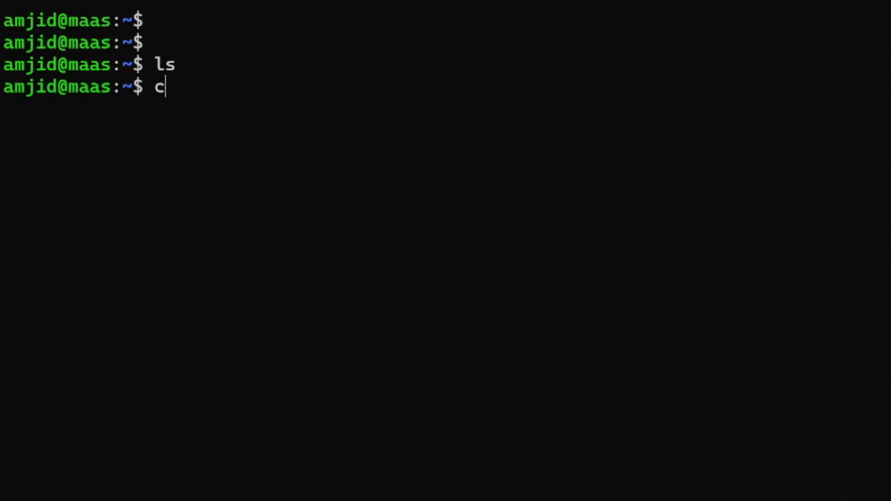
text(lear)
key(Return)
key(Return)
key(Return)
key(Return)
text(sudo ssh)
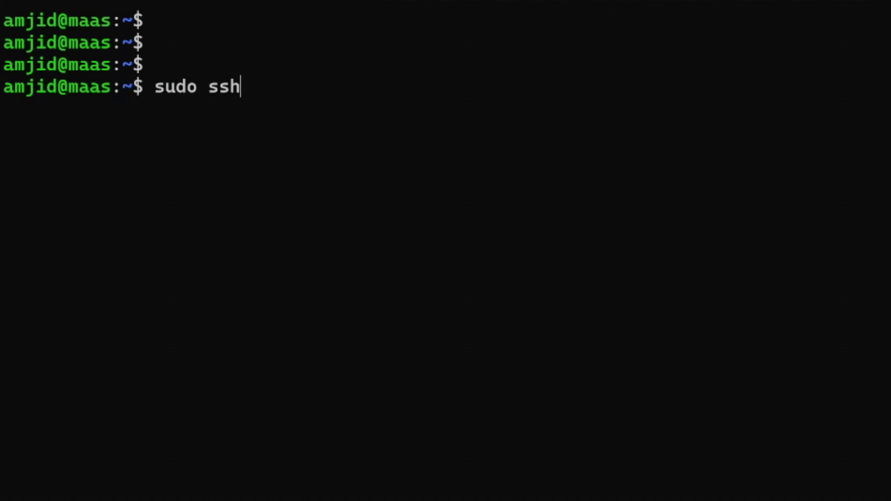
text(-keygen )
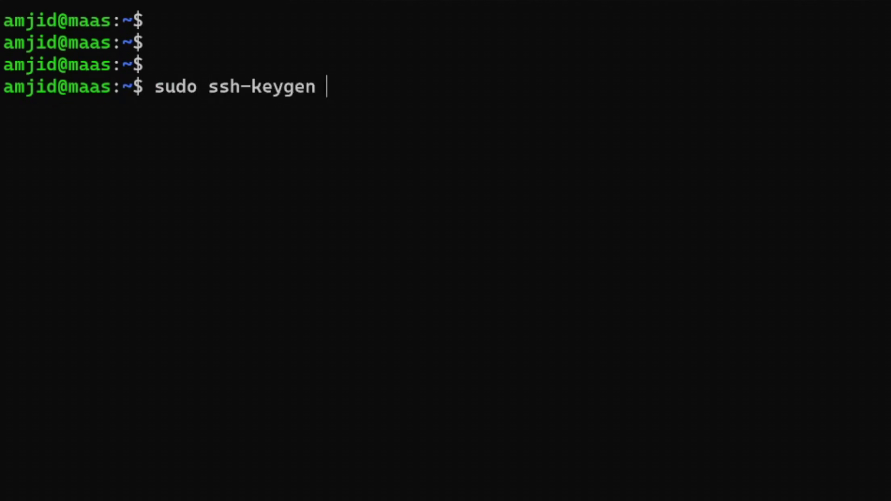
text(-t rsa -)
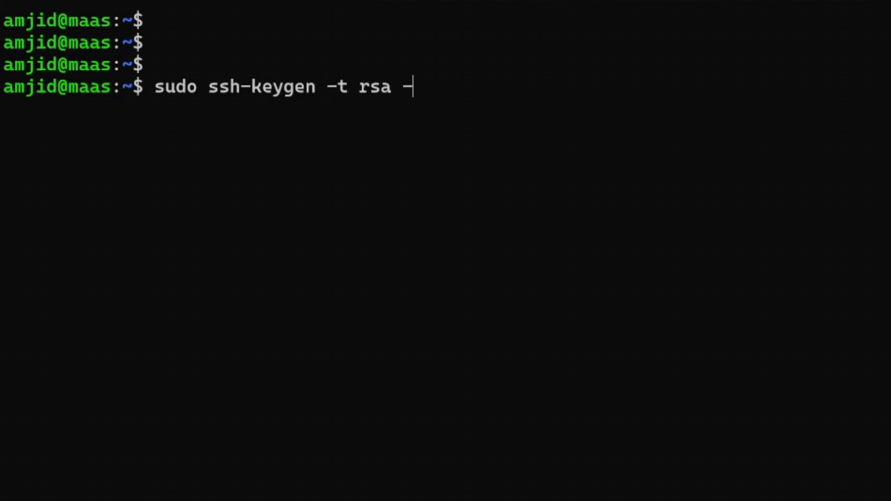
text(b 204)
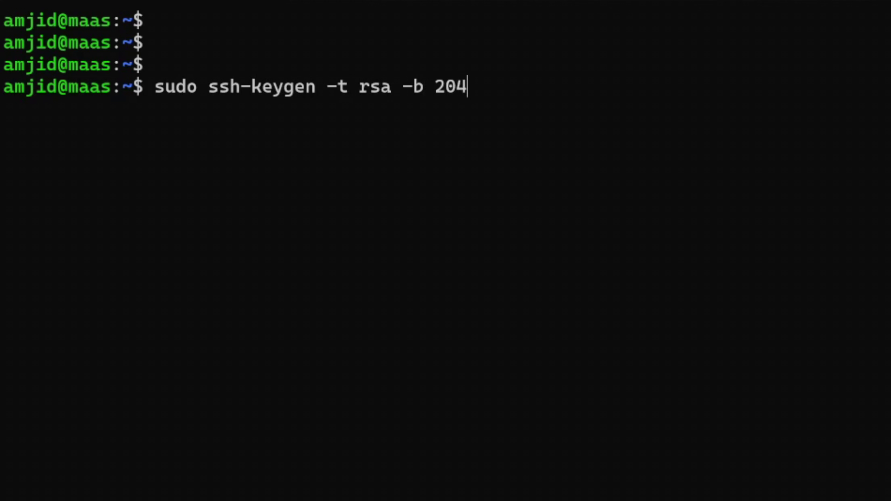
text(8 -C "amjid)
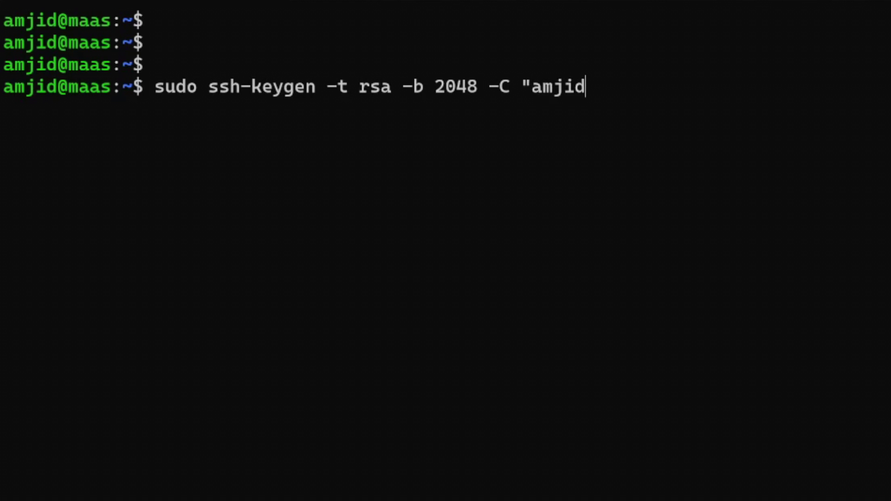
text(-ssh-key")
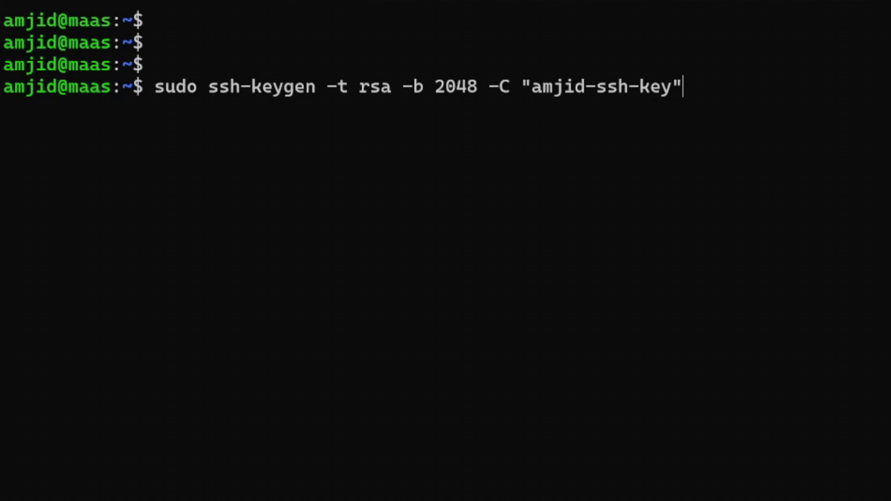
key(Return)
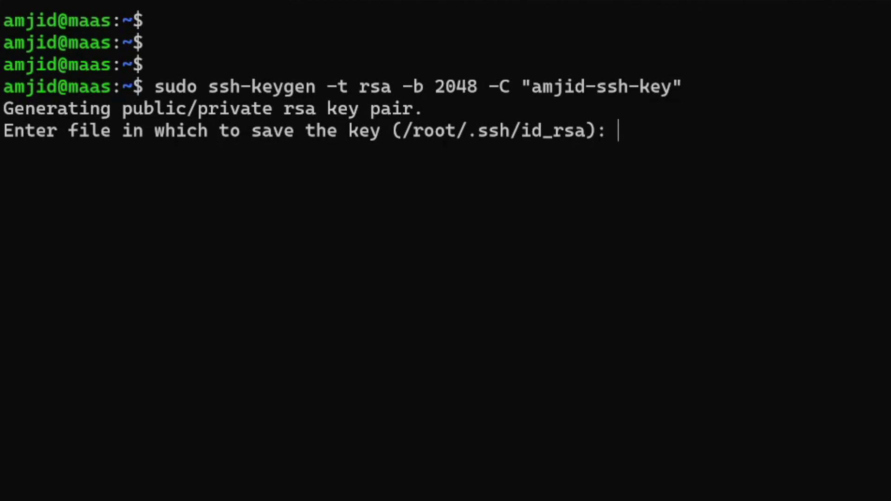
text(amjid)
key(Return)
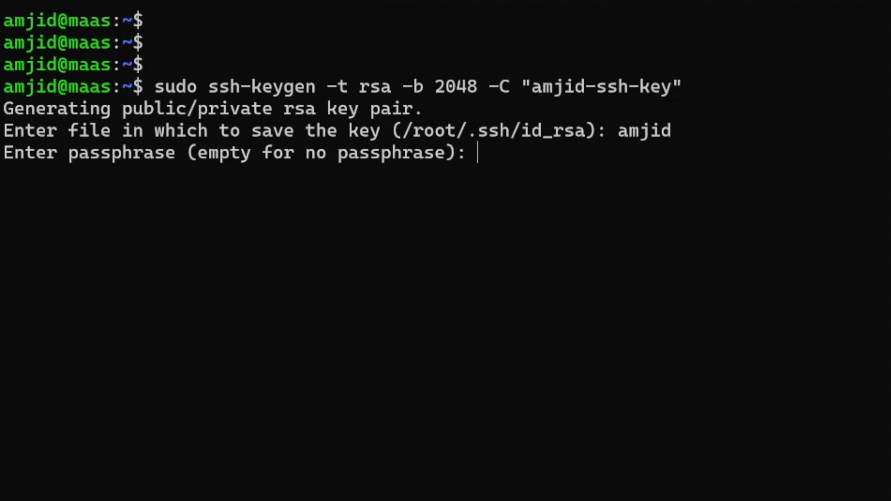
key(Return)
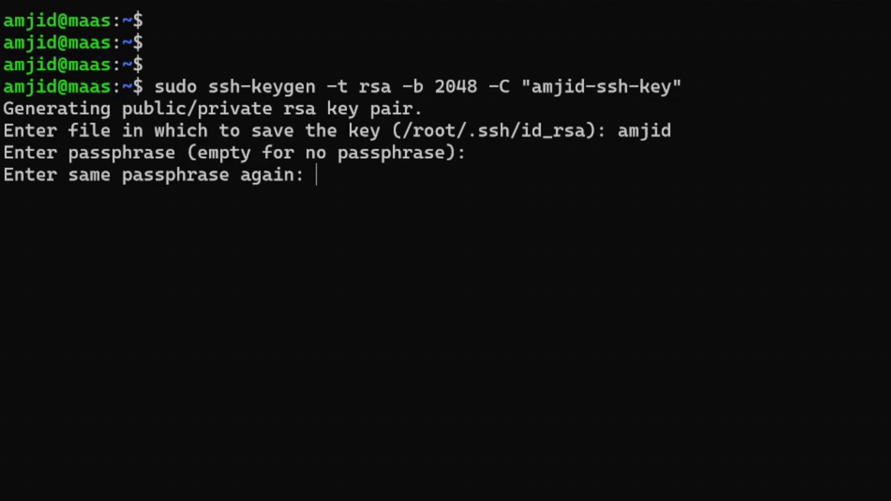
key(Return)
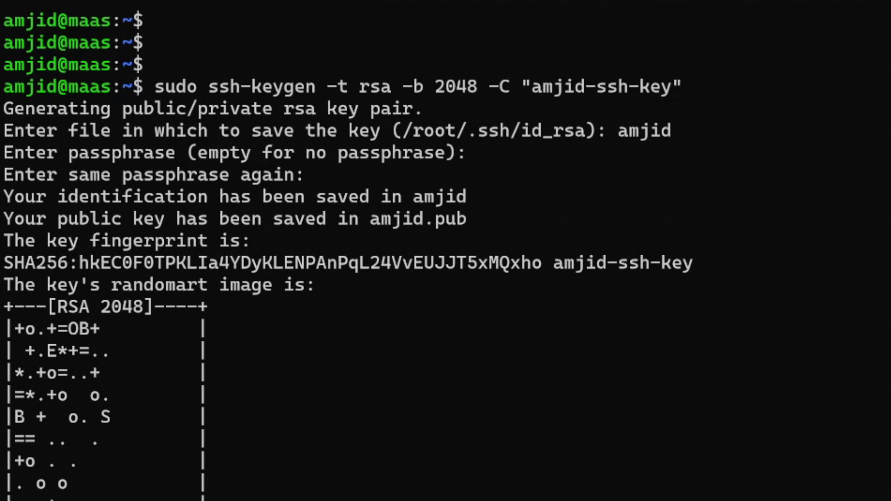
List the amjid and amjid.pub files, print amjid.pub, and select the public key text.
text(ls)
key(Return)
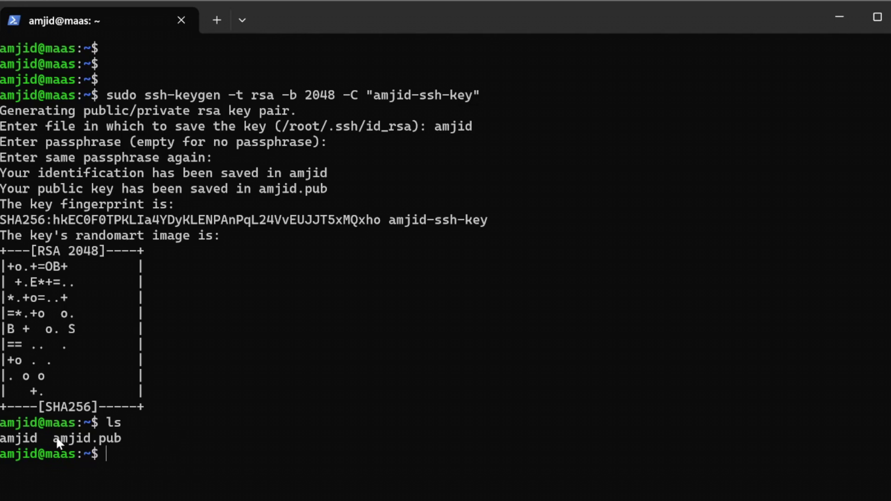
drag(56, 435, 126, 434)
drag(38, 440, 2, 443)
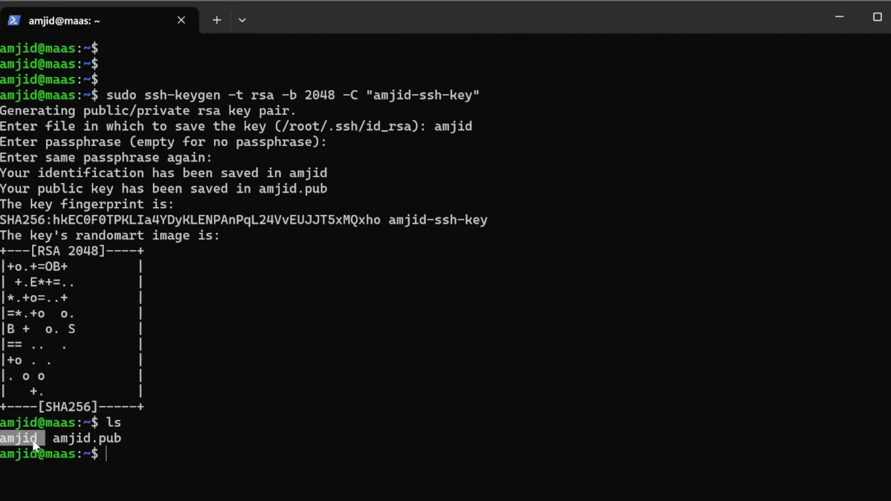
click(183, 458)
text(cat amjid.pub)
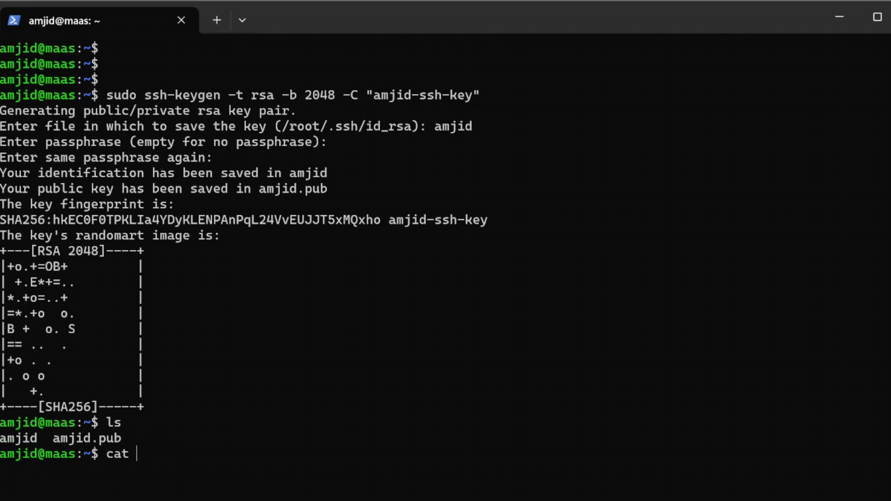
key(Return)
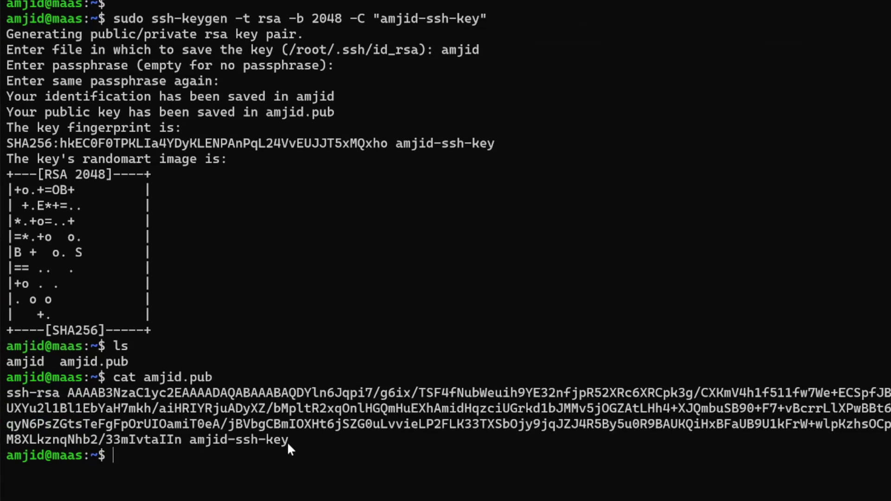
drag(286, 441, 19, 396)
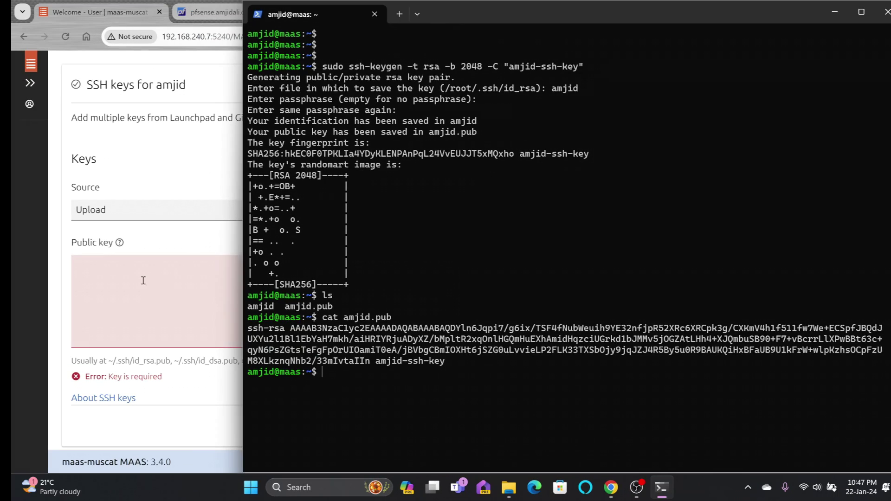
Paste the copied public key, import it as amjid-ssh-key, and finish the user setup.
right_click(143, 281)
click(135, 278)
key(ctrl+v)
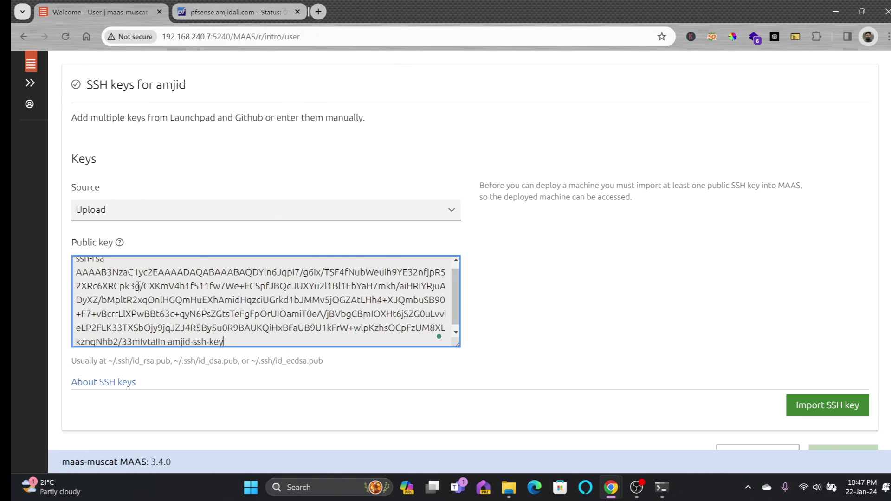
scroll(197, 263, up, 1)
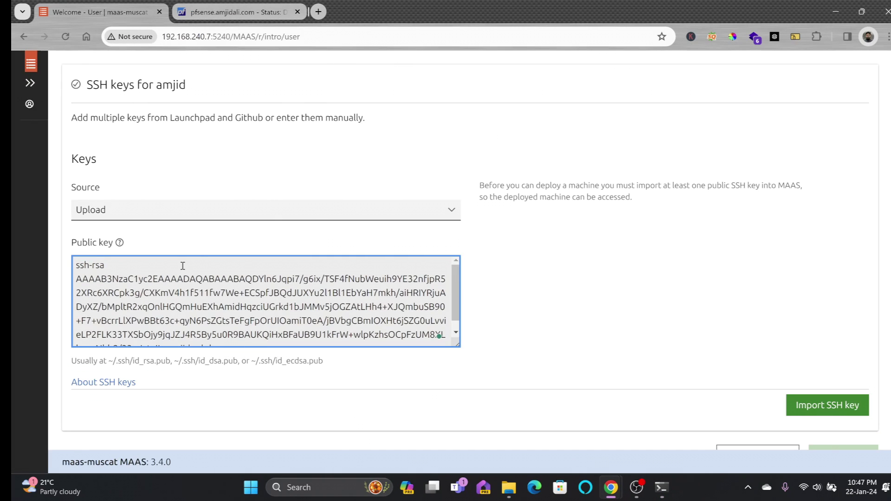
scroll(182, 265, down, 1)
click(792, 405)
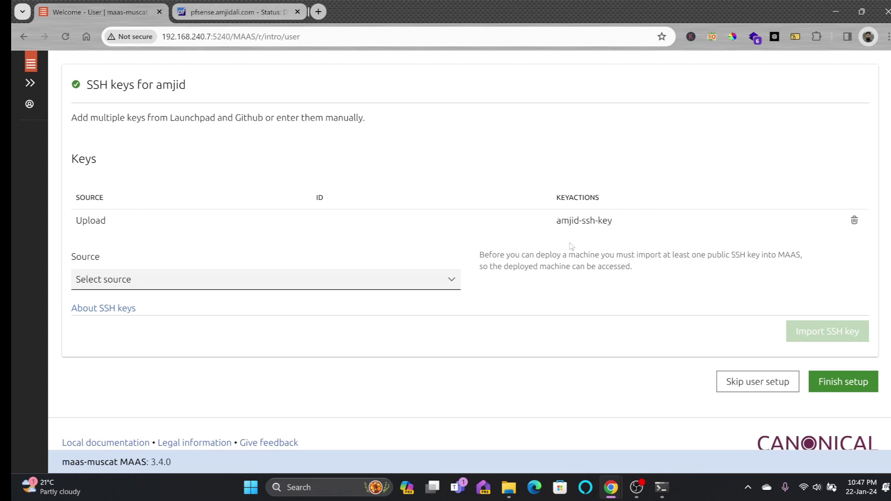
click(830, 386)
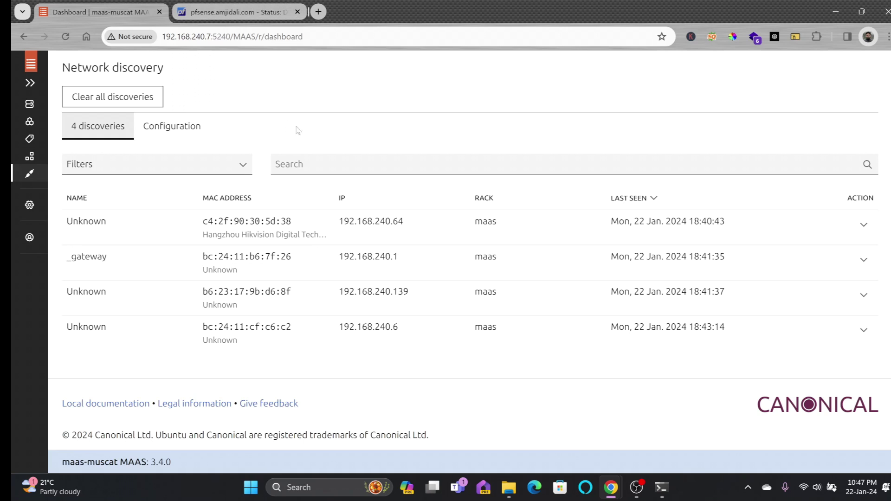
click(151, 131)
click(125, 282)
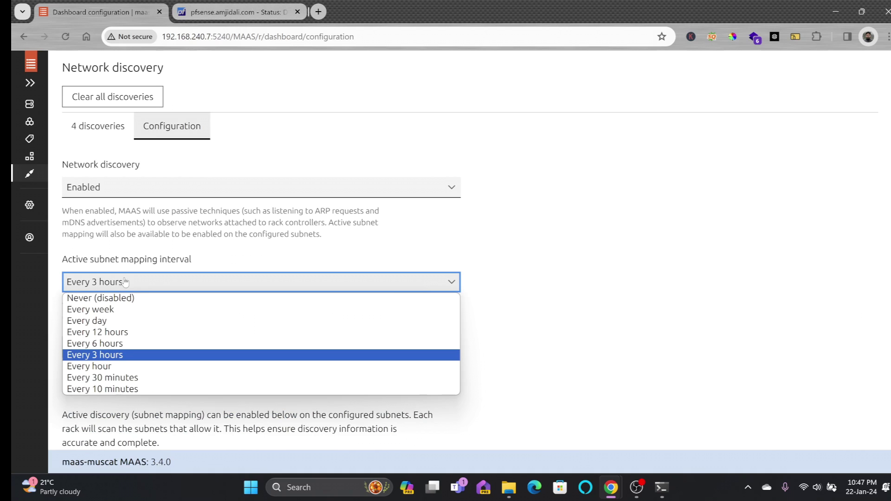
click(125, 281)
click(98, 125)
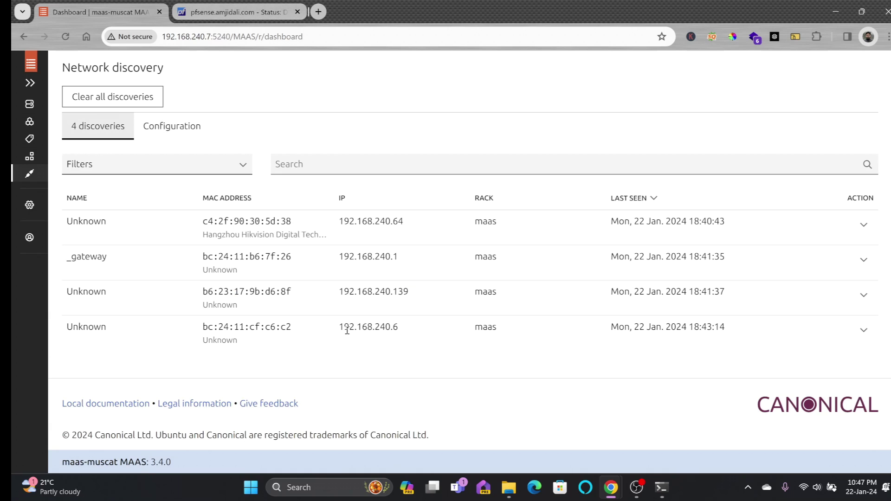
drag(340, 258, 411, 261)
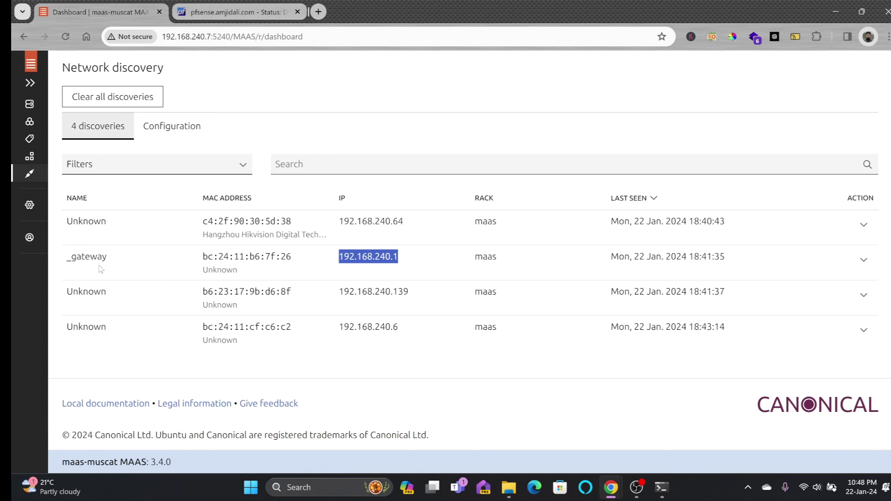
drag(68, 258, 107, 258)
click(357, 232)
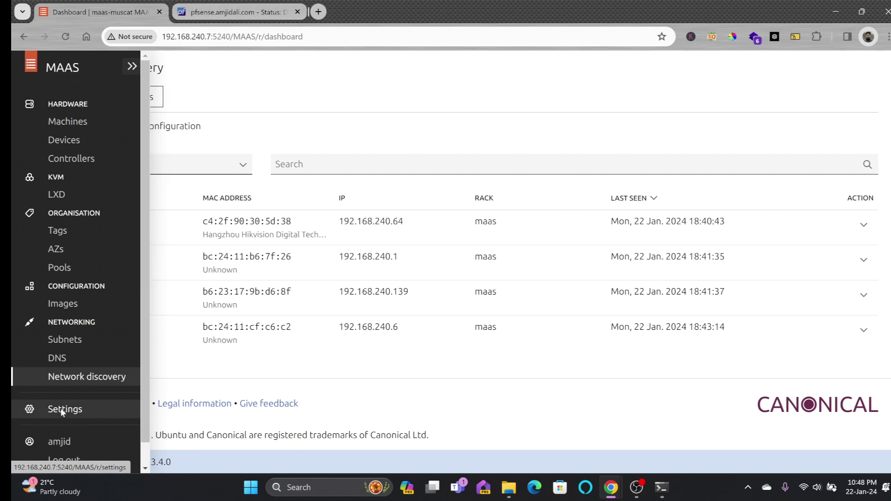
Review Commissioning, Windows and VMware image settings, then open the Subnets overview.
click(60, 408)
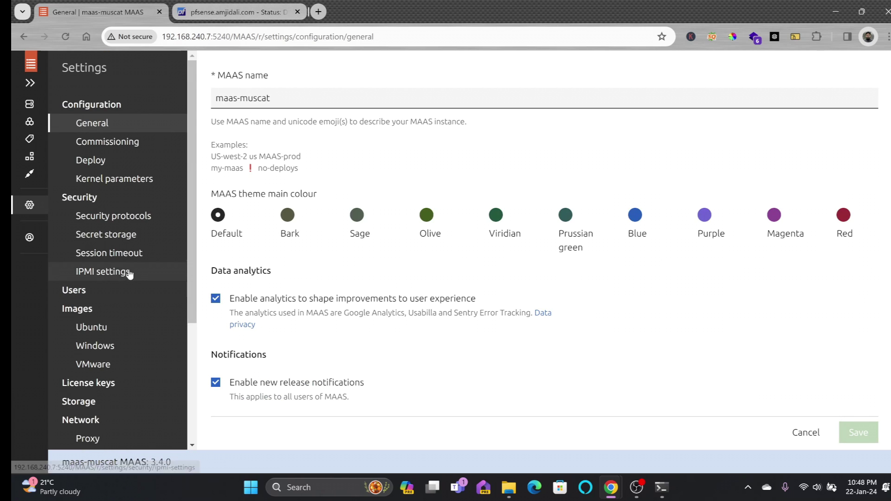
click(106, 142)
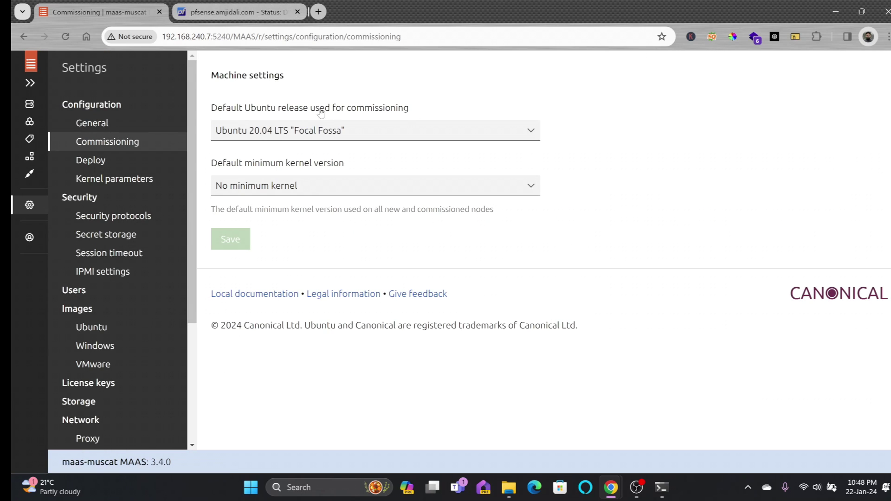
click(278, 132)
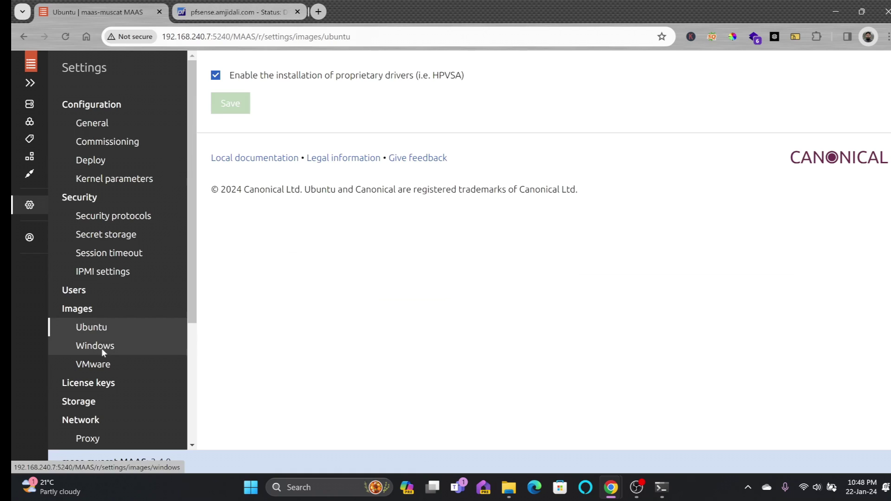
click(101, 347)
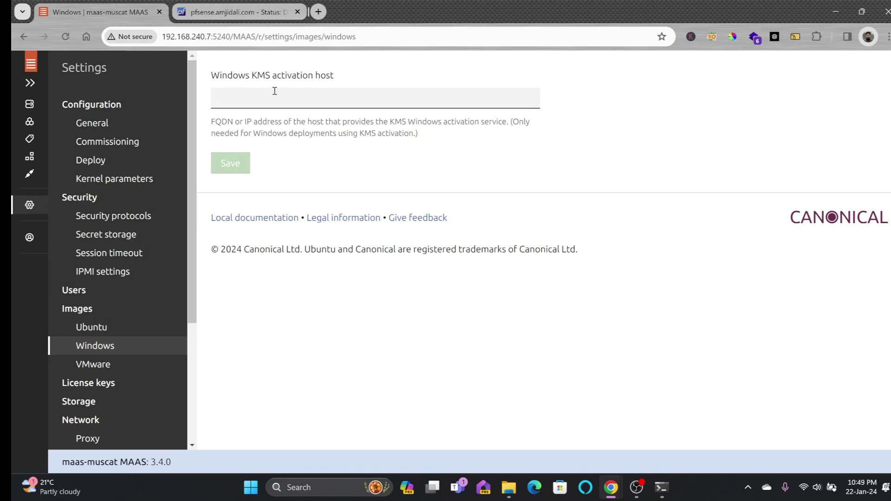
click(126, 365)
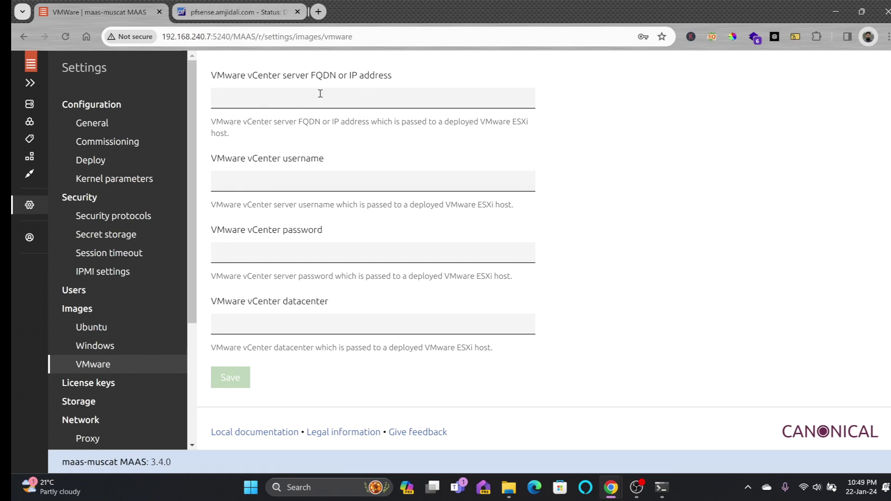
scroll(118, 372, down, 4)
click(63, 342)
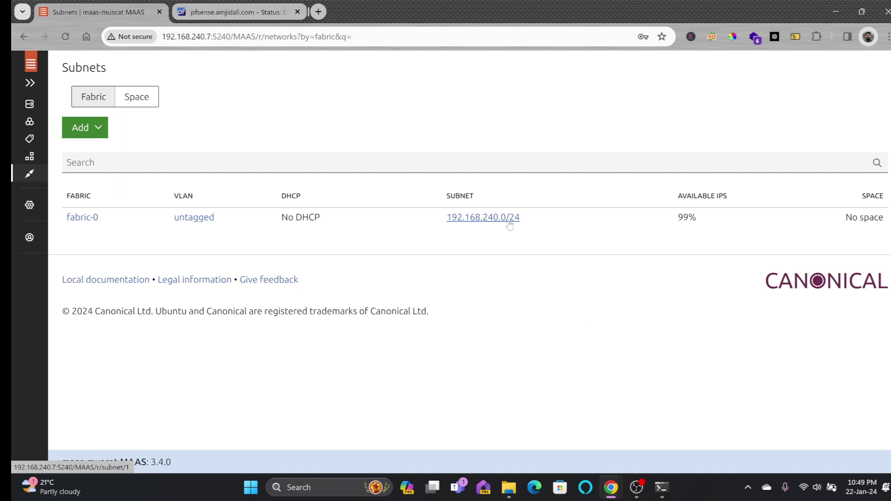
Open Hardware > Controllers from the expanded left navigation.
mouse_move(62, 110)
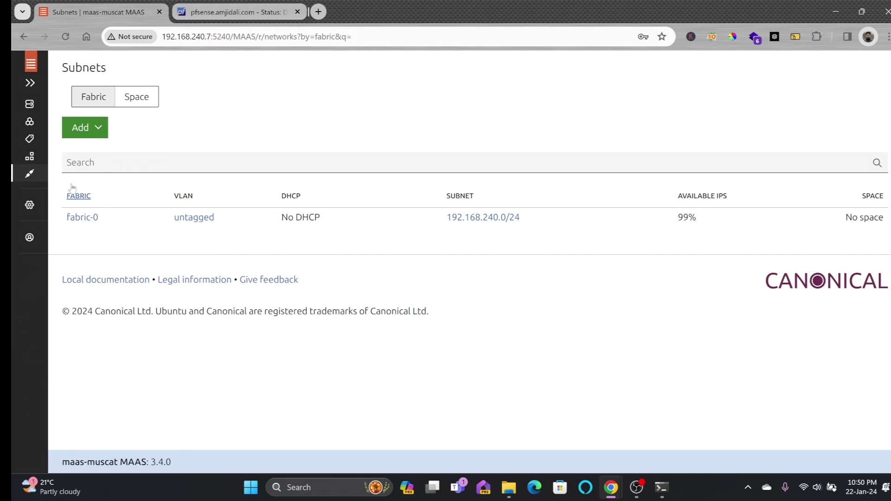
mouse_move(35, 180)
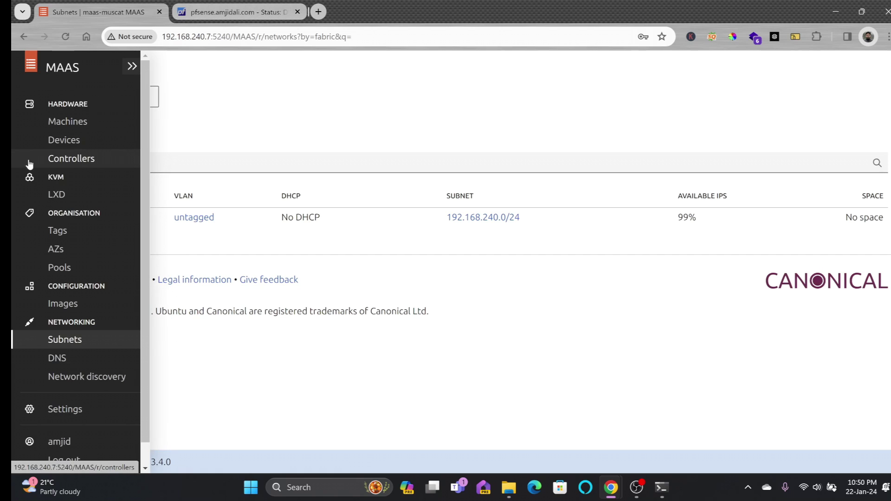
click(72, 160)
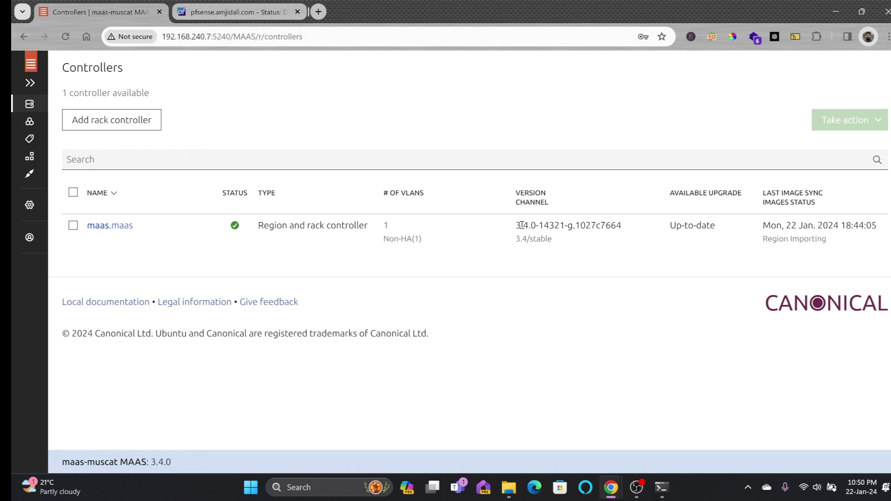
Open the maas.maas controller's summary page.
drag(516, 225, 714, 228)
click(116, 227)
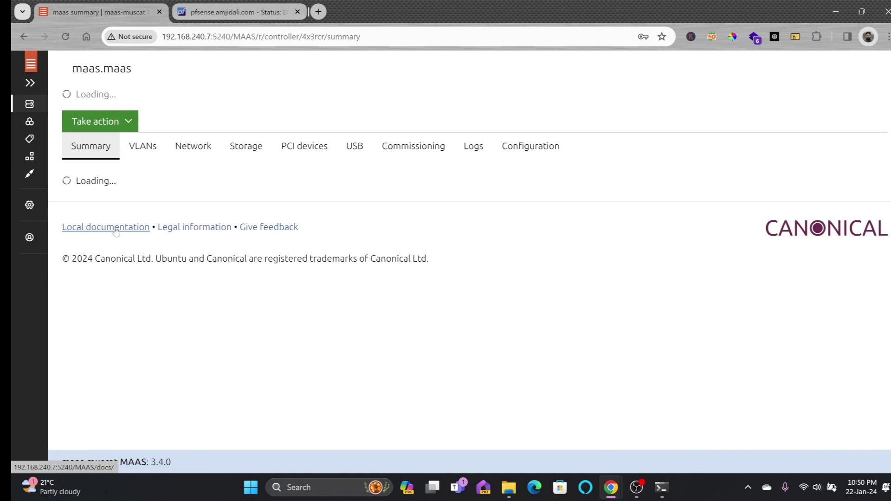
scroll(98, 232, down, 3)
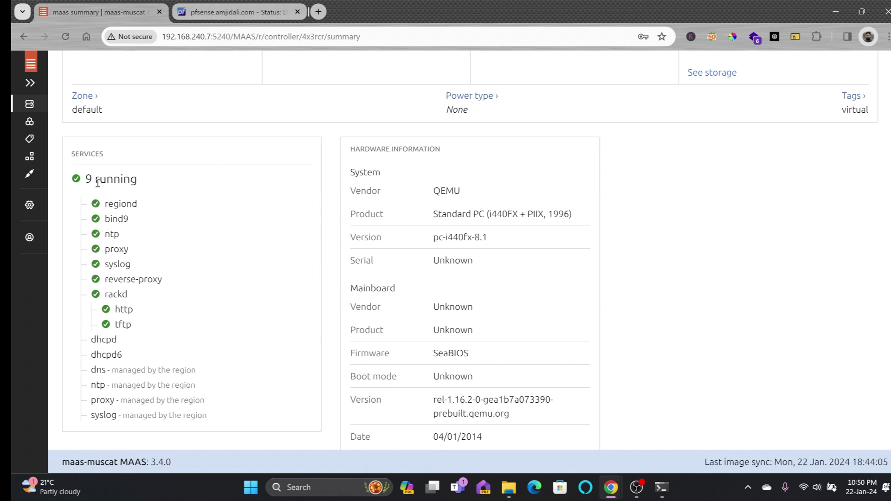
Highlight the regiond, proxy, syslog, reverse-proxy, http and tftp entries in the Services list.
drag(99, 204, 121, 208)
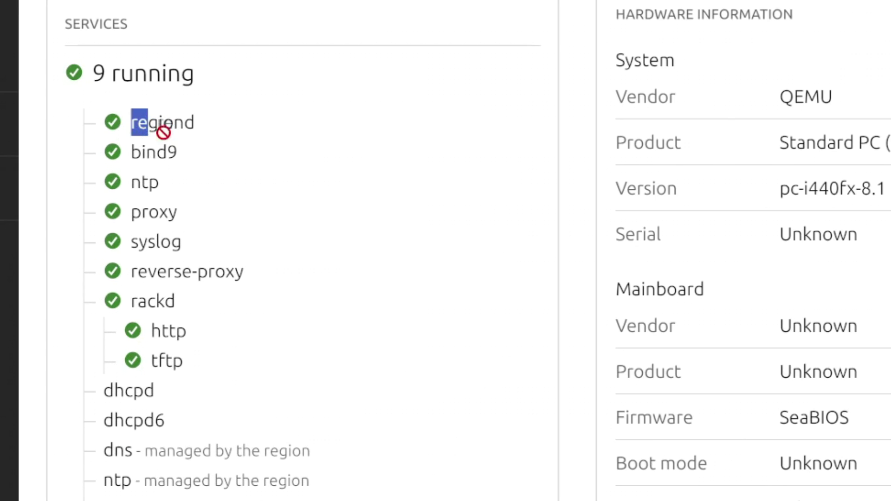
drag(163, 132, 135, 203)
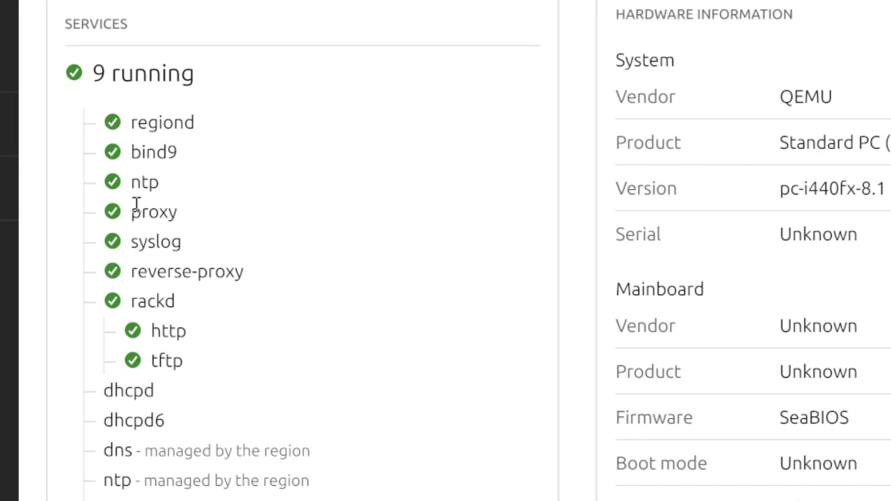
double_click(139, 211)
drag(139, 241, 204, 249)
triple_click(140, 269)
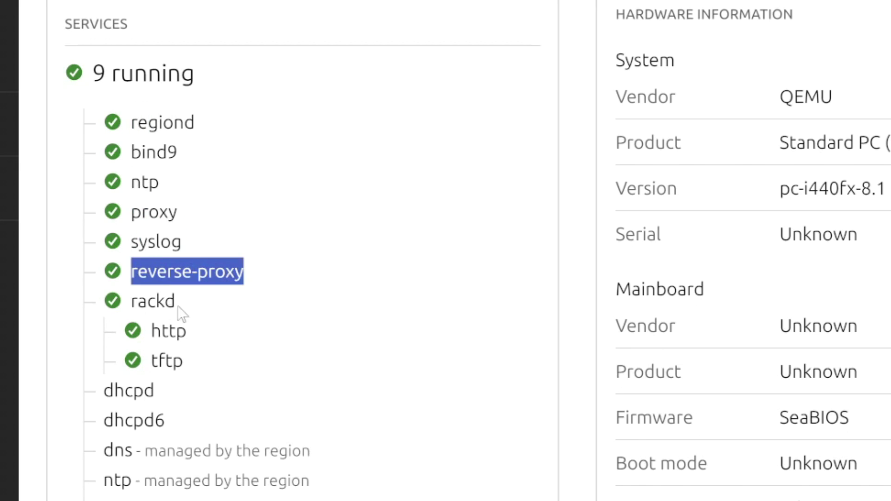
double_click(156, 331)
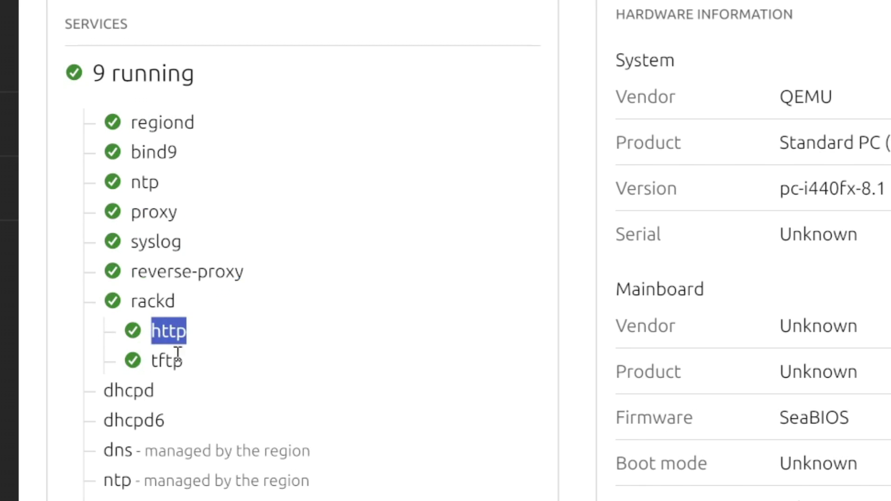
click(154, 370)
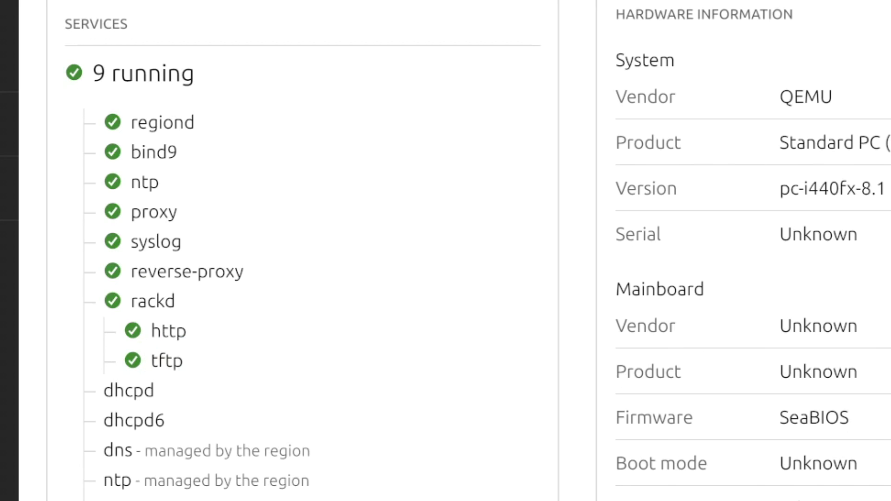
double_click(175, 361)
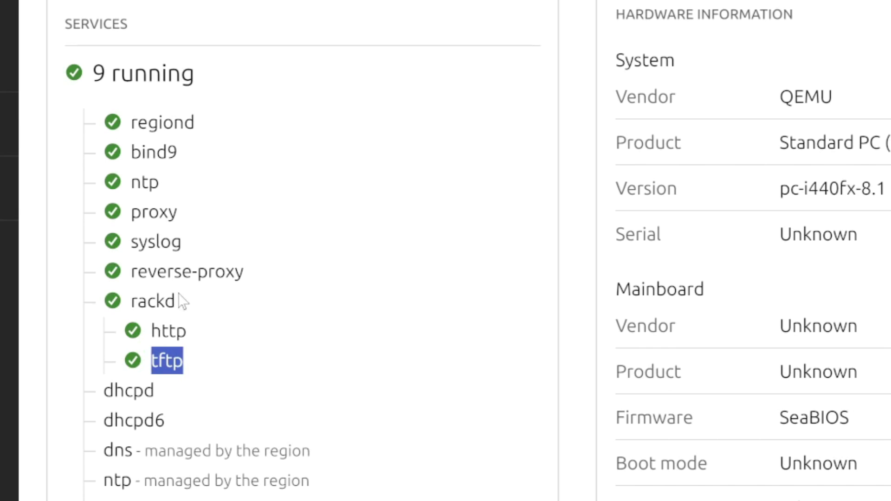
scroll(204, 281, down, 5)
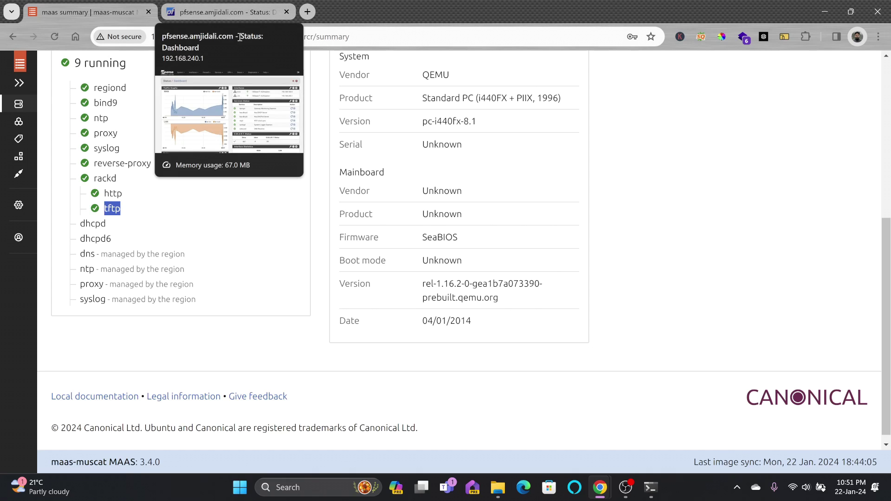
Switch to pfSense and go to Services > DHCP Server.
click(200, 13)
click(379, 70)
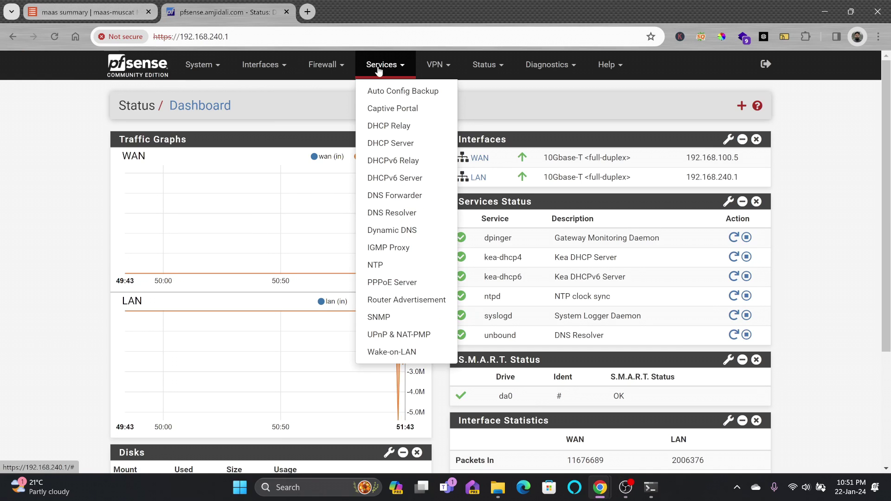
click(384, 142)
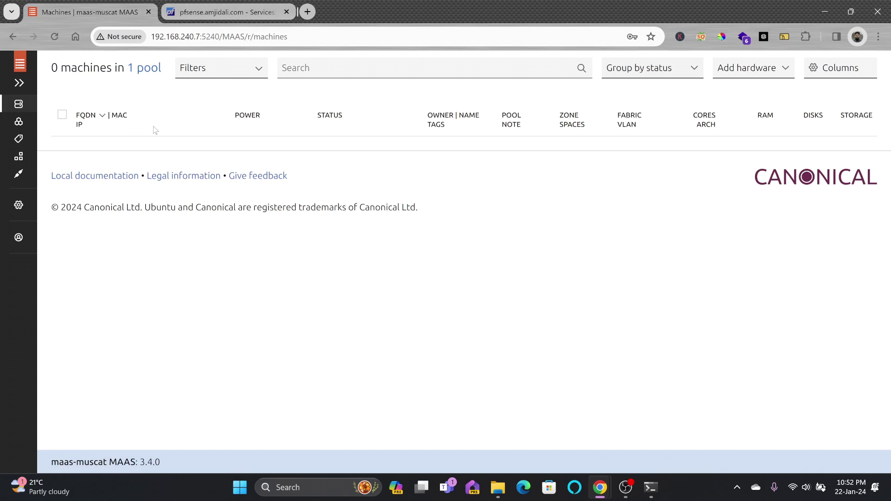
Check that the default resource pool holds 0 machines, then go back to pfSense's LAN DHCP settings.
click(149, 70)
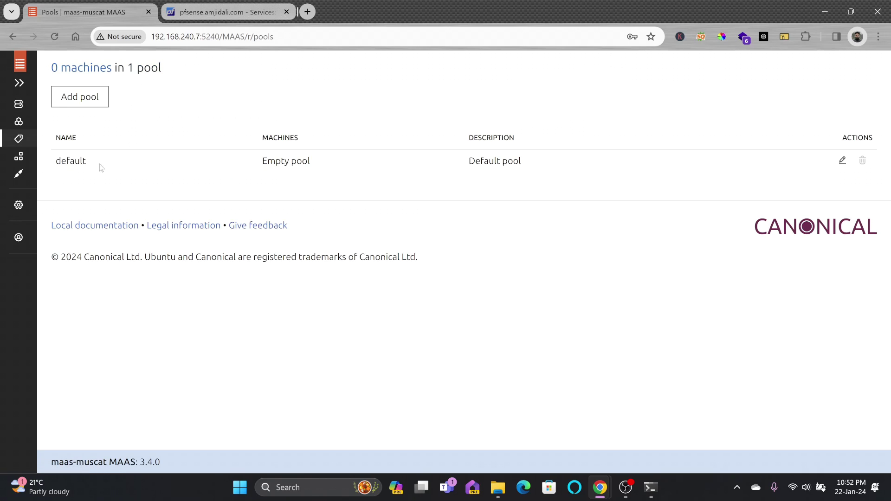
click(69, 67)
mouse_move(27, 124)
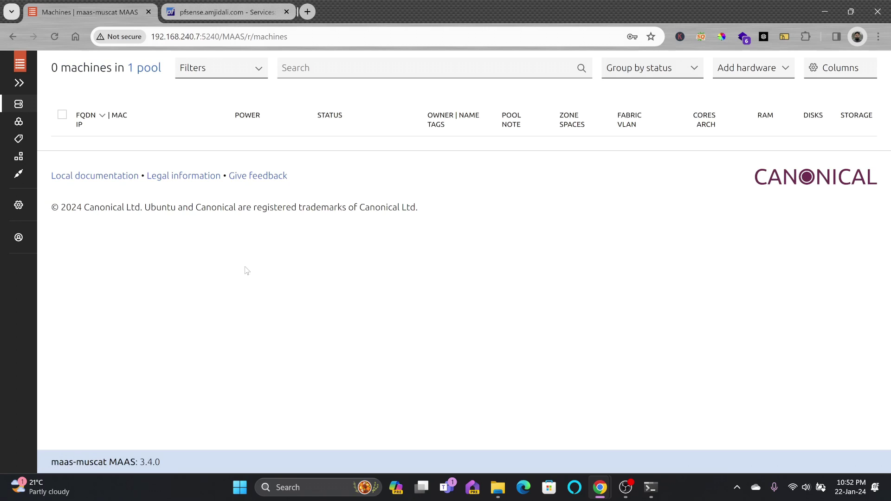
click(194, 15)
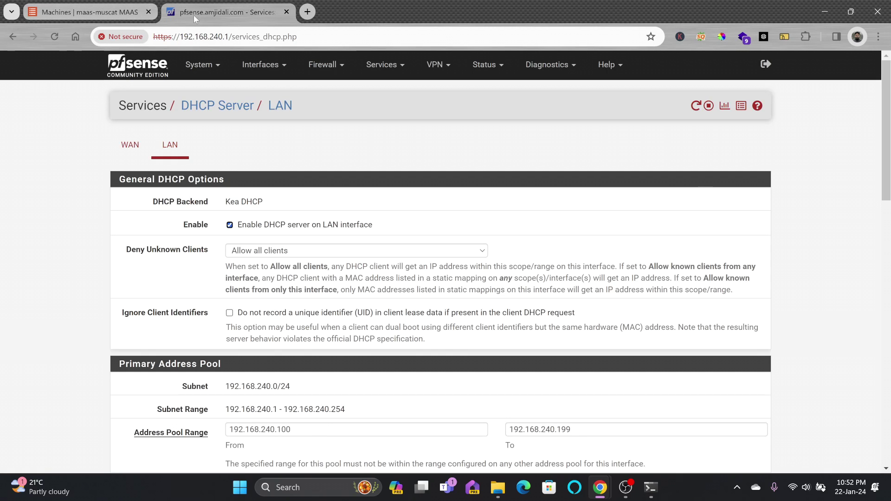
Look up the MAAS server address and enter 192.168.240.7 as the LAN DHCP TFTP Server.
scroll(225, 115, down, 6)
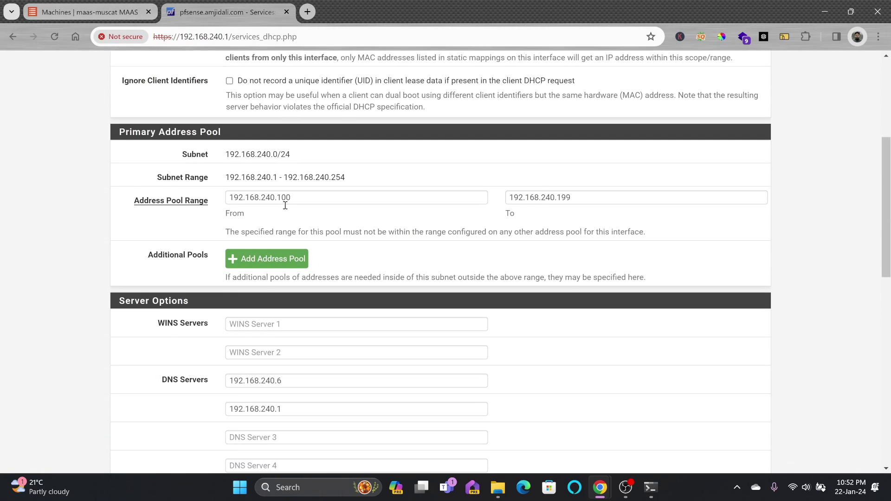
scroll(285, 208, down, 3)
scroll(284, 204, up, 1)
scroll(290, 191, down, 2)
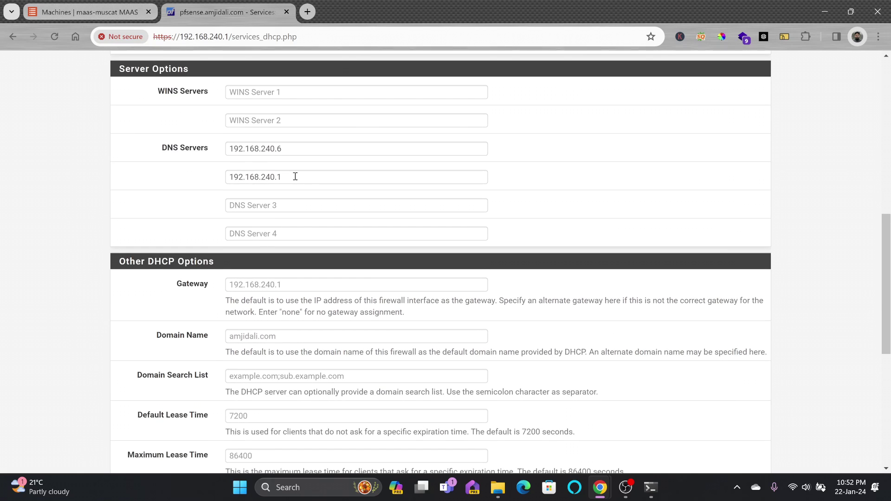
scroll(295, 175, up, 7)
scroll(319, 150, down, 10)
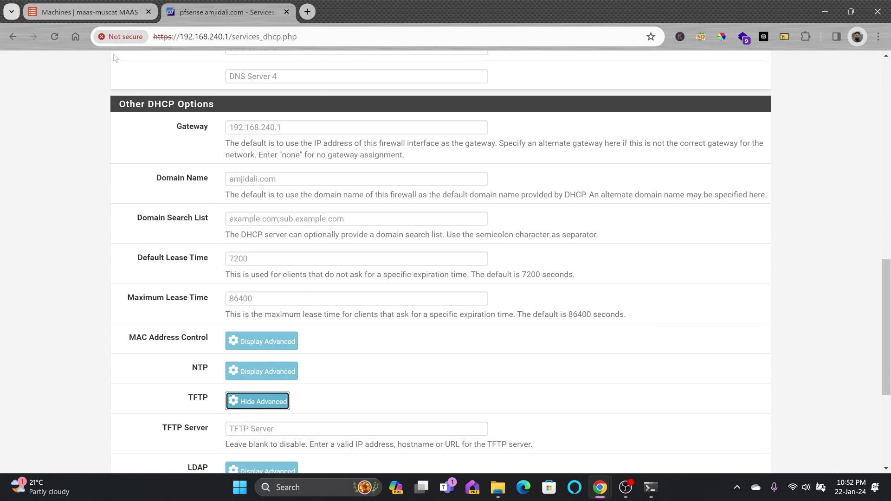
click(110, 11)
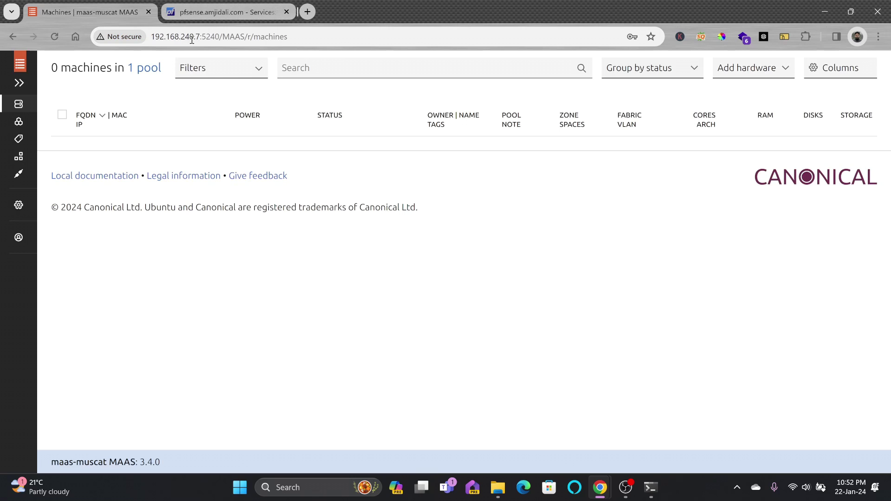
click(201, 17)
click(260, 427)
text(192.168.2)
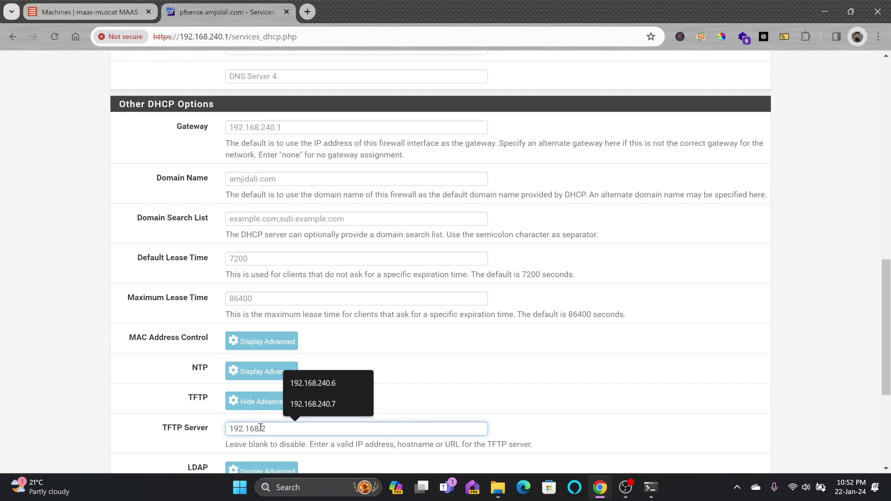
text(40.7)
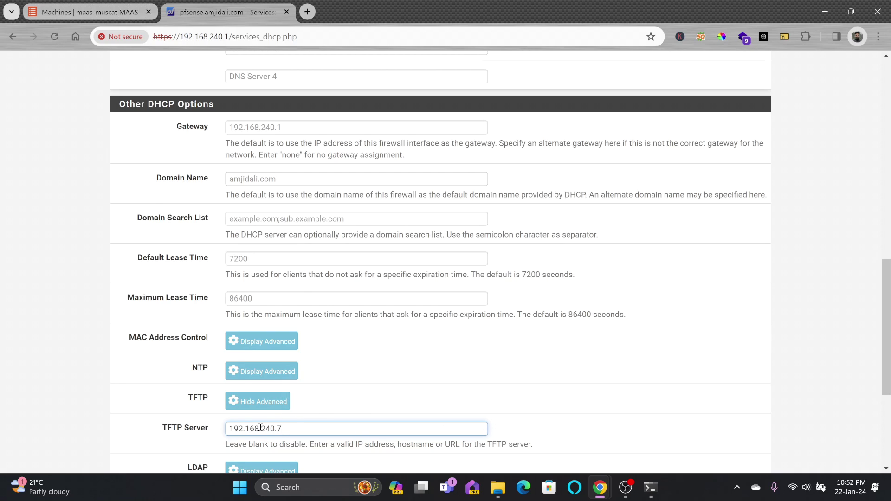
Enable network booting and set the Next Server to 192.168.240.7.
scroll(294, 424, down, 2)
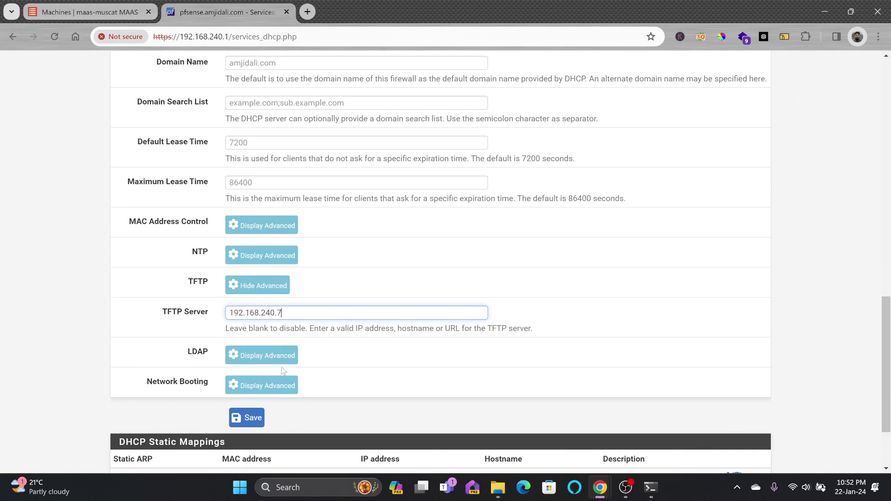
click(273, 384)
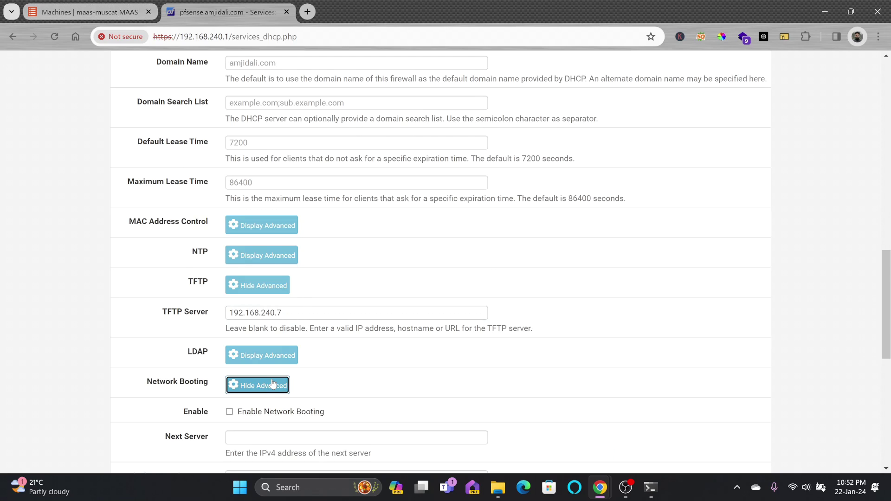
scroll(273, 384, down, 1)
click(230, 354)
click(242, 379)
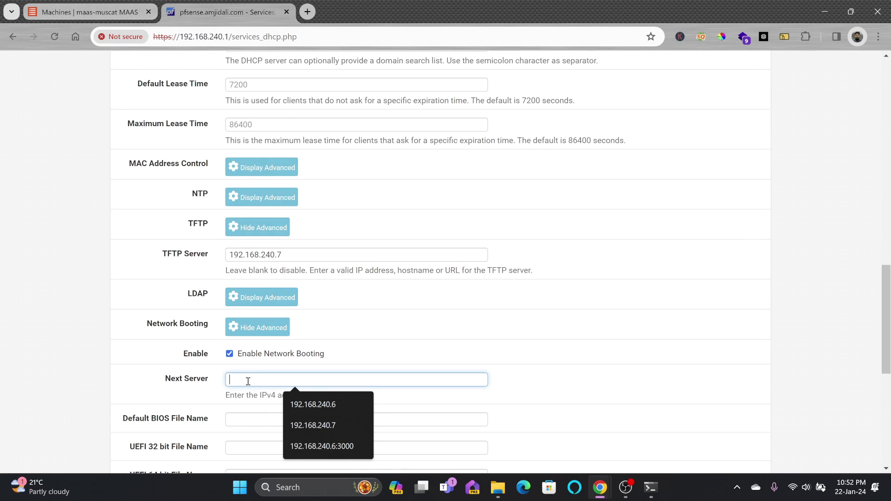
text(192.168.240.7)
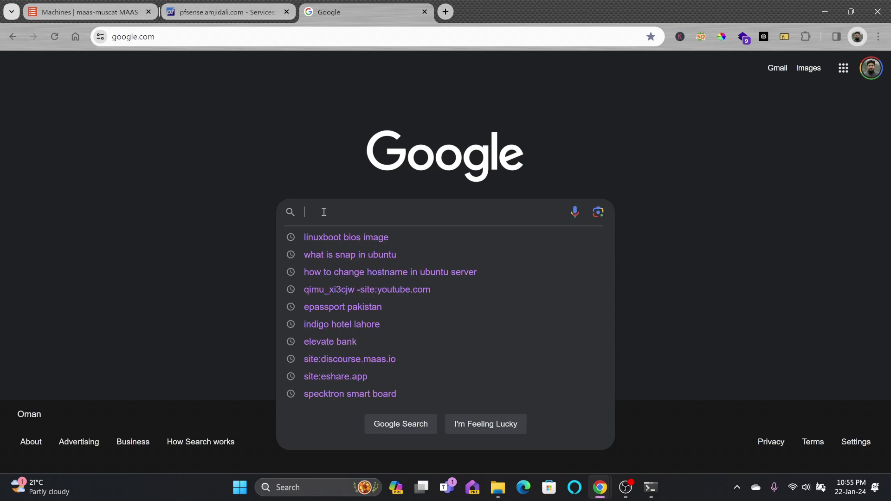
Search Google for 'pxelinux' and select the boot file name pxelinux.0 on the Syslinux wiki's PXELINUX page.
text(pxeli)
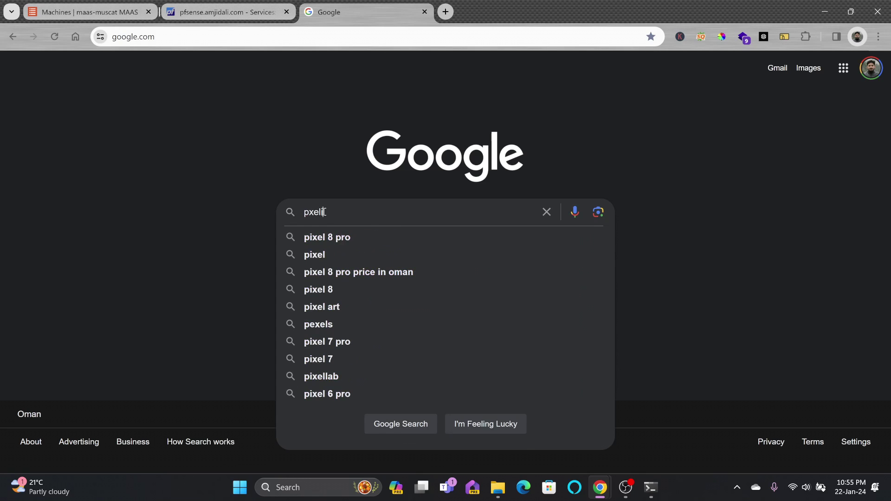
text(nux)
key(Return)
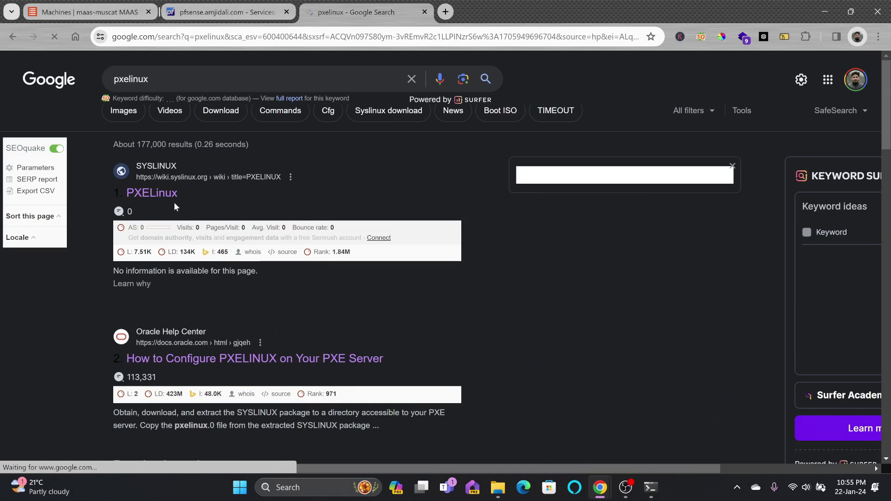
click(173, 194)
scroll(101, 247, down, 15)
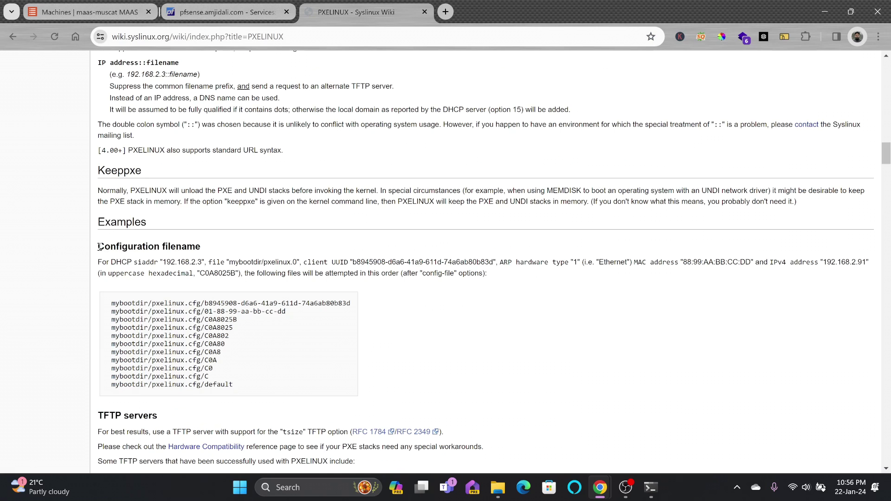
drag(99, 247, 204, 248)
drag(99, 262, 162, 263)
click(266, 263)
drag(264, 263, 298, 262)
key(ctrl+c)
right_click(292, 262)
Paste pxelinux.0 into Default BIOS File Name and save the LAN DHCP server settings.
click(315, 56)
click(237, 13)
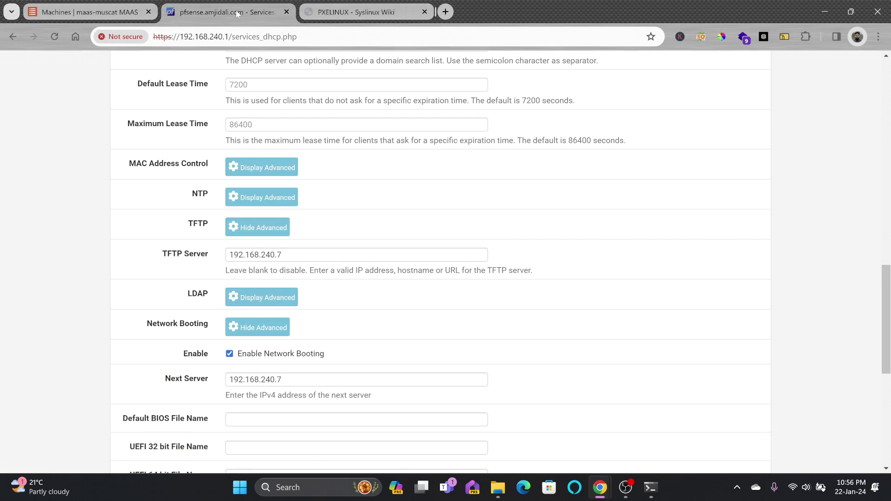
click(347, 414)
key(ctrl+v)
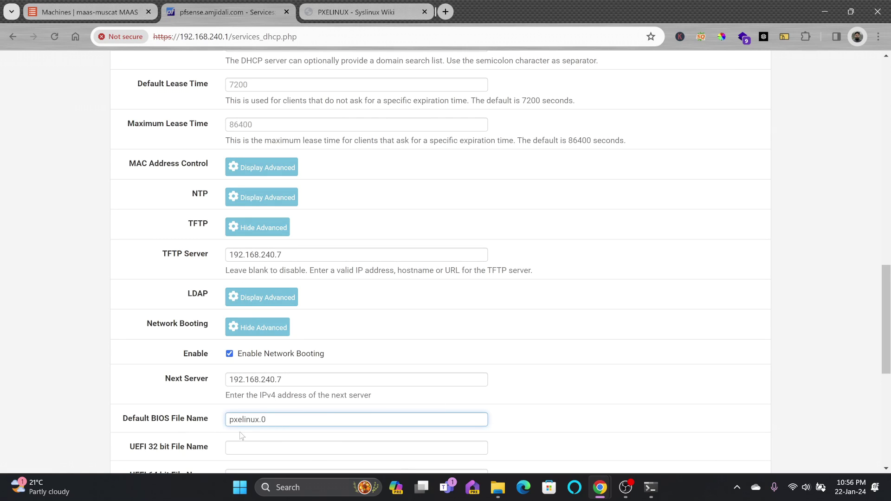
scroll(343, 383, down, 3)
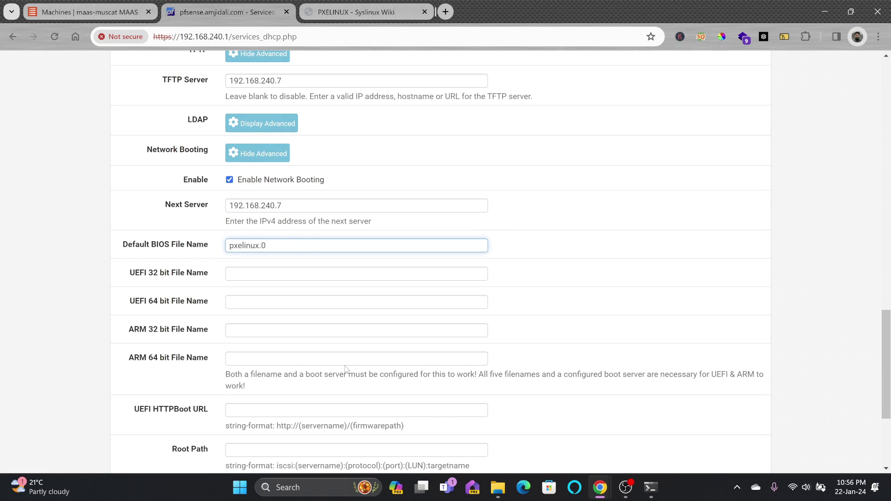
scroll(345, 369, down, 1)
click(247, 436)
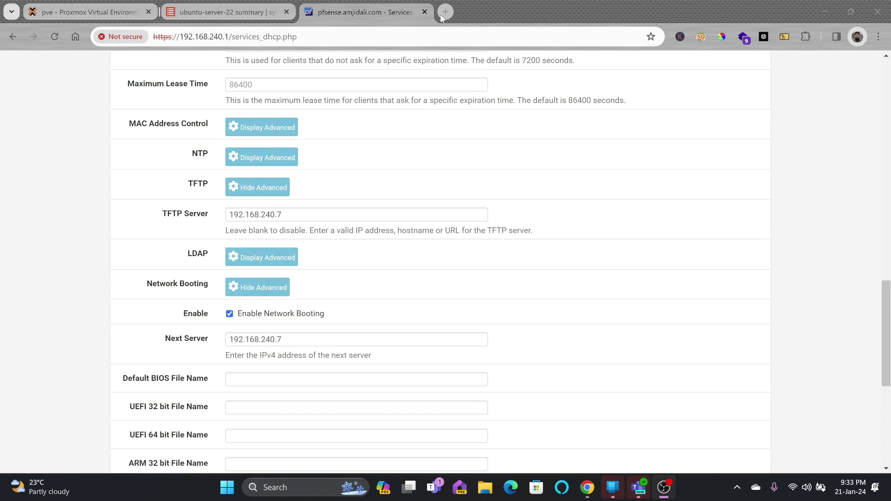
Read the maas.io how-it-works page, then close the Syslinux PXELINUX tab with Ctrl+W.
click(444, 12)
text(m)
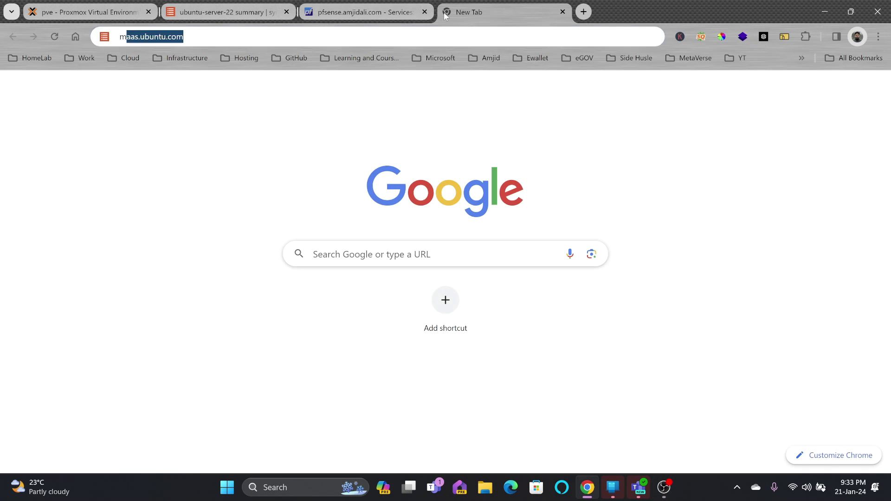
text(aas.io/)
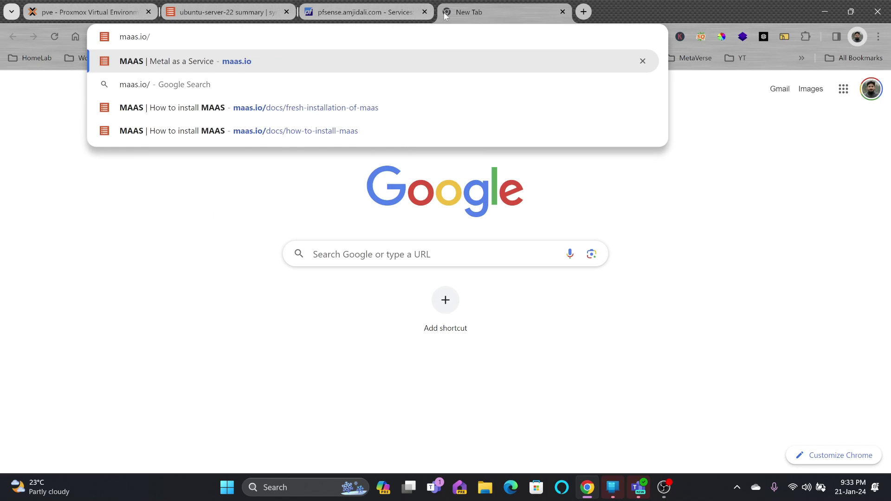
text(how)
key(Down)
key(Down)
key(Return)
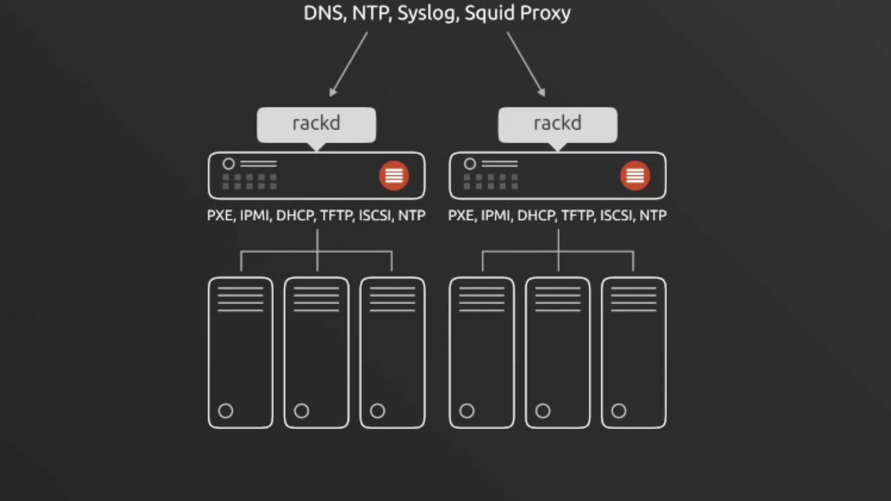
mouse_move(486, 314)
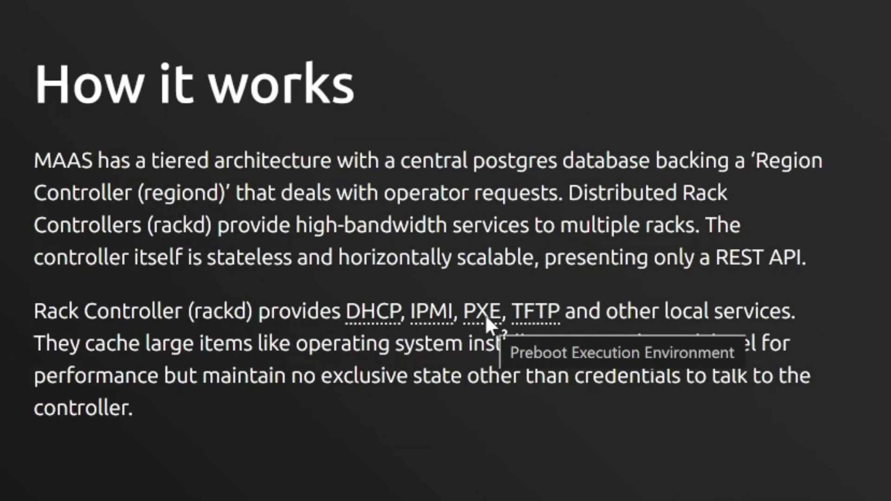
scroll(447, 302, down, 10)
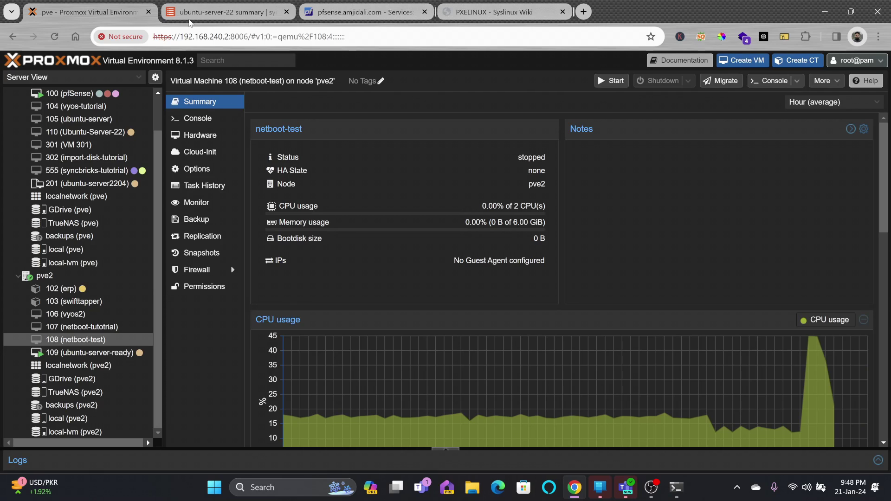
click(483, 15)
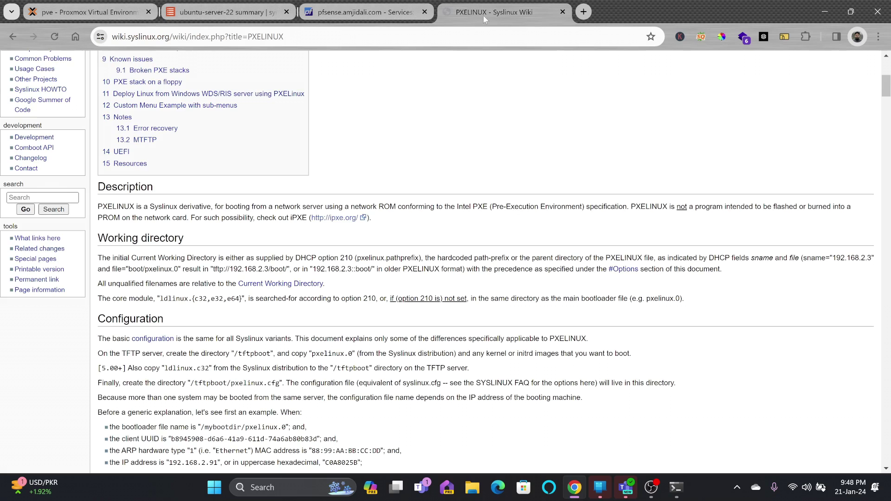
key(ctrl+w)
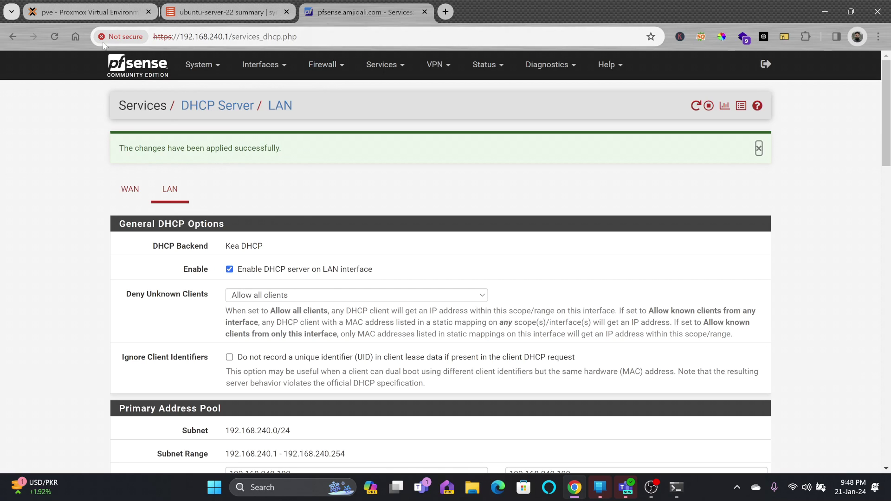
Start a new Proxmox VM and name it maas-discovery.
click(88, 11)
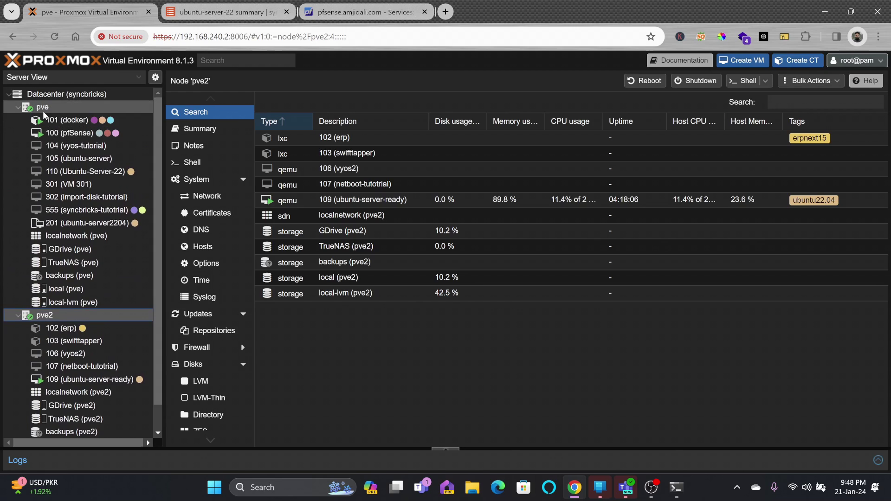
click(17, 106)
click(741, 60)
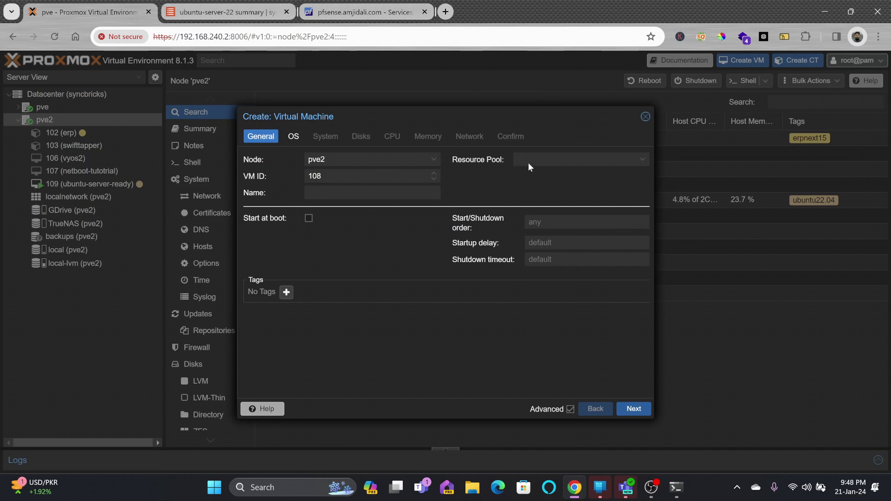
click(418, 194)
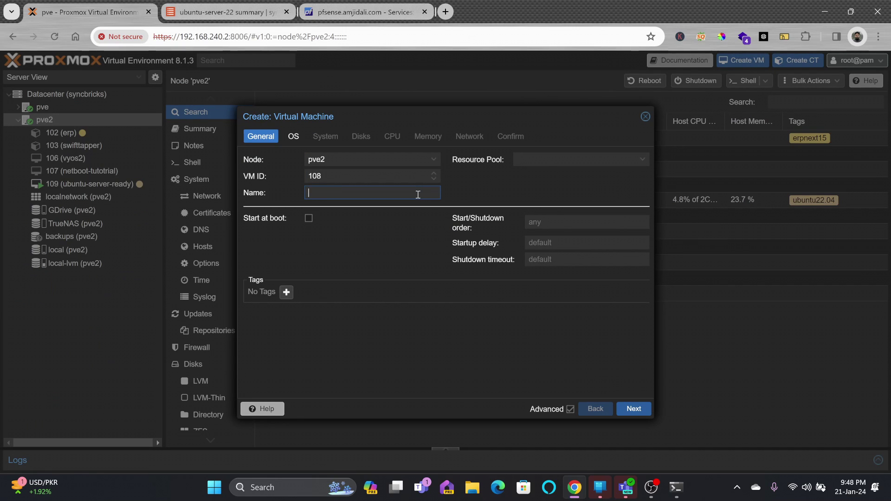
text(maas-discovery)
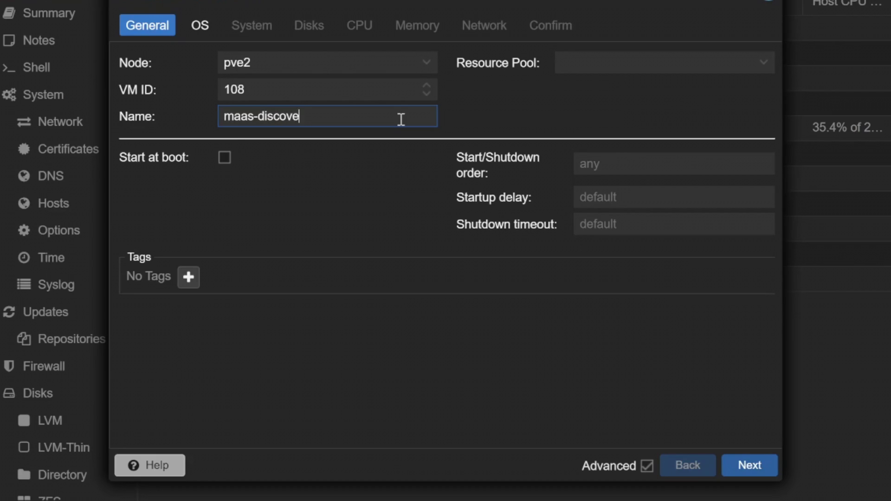
click(749, 464)
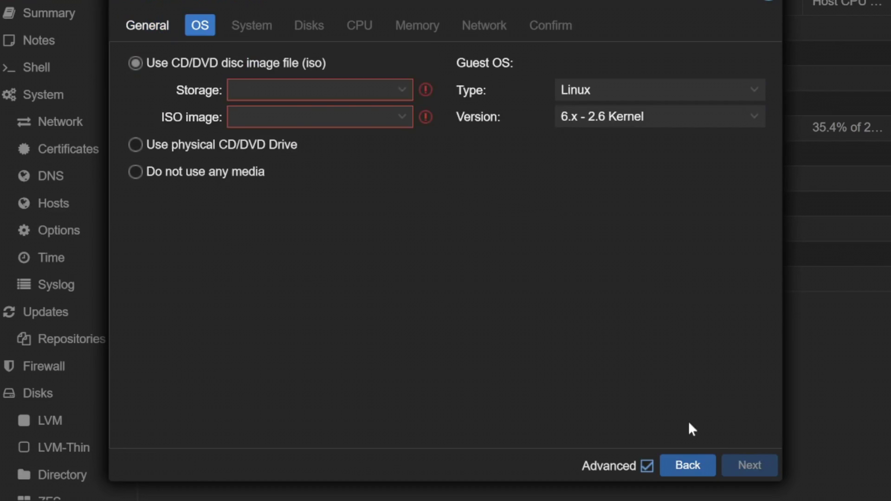
Use no install media, keep the default system, disk, CPU and memory, attach bridge vmbr1, and create it.
click(135, 172)
click(745, 464)
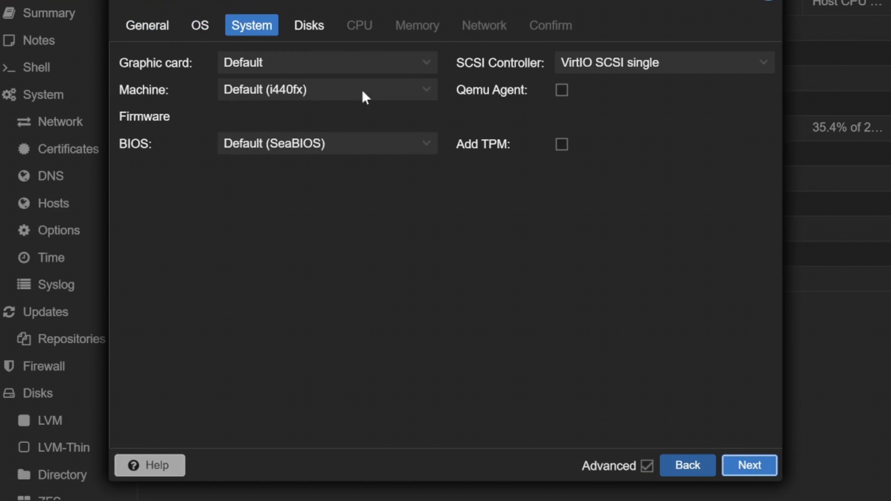
click(742, 463)
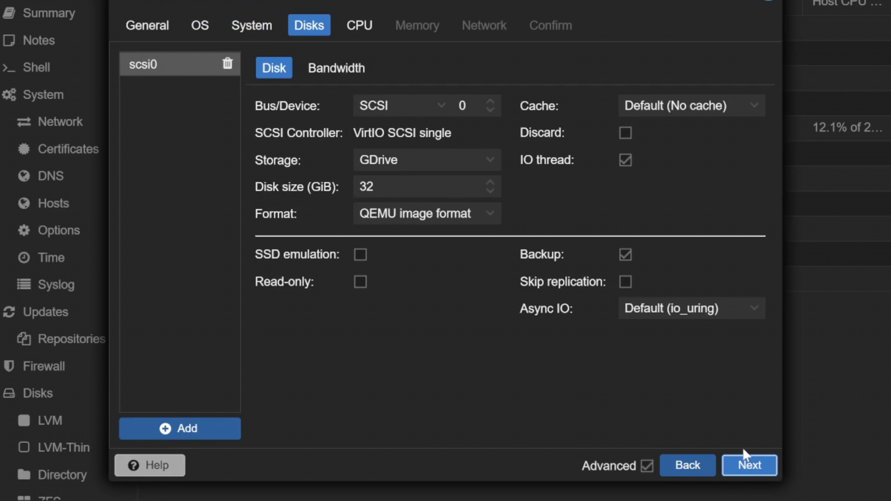
click(742, 464)
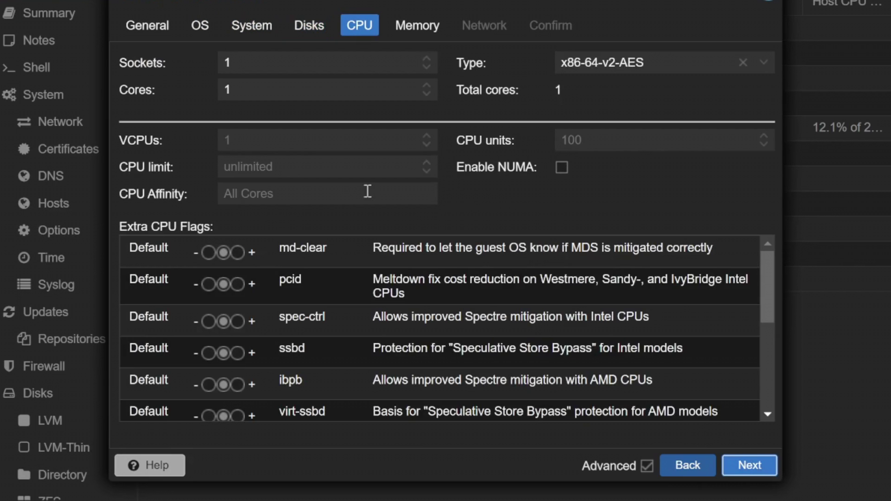
click(744, 467)
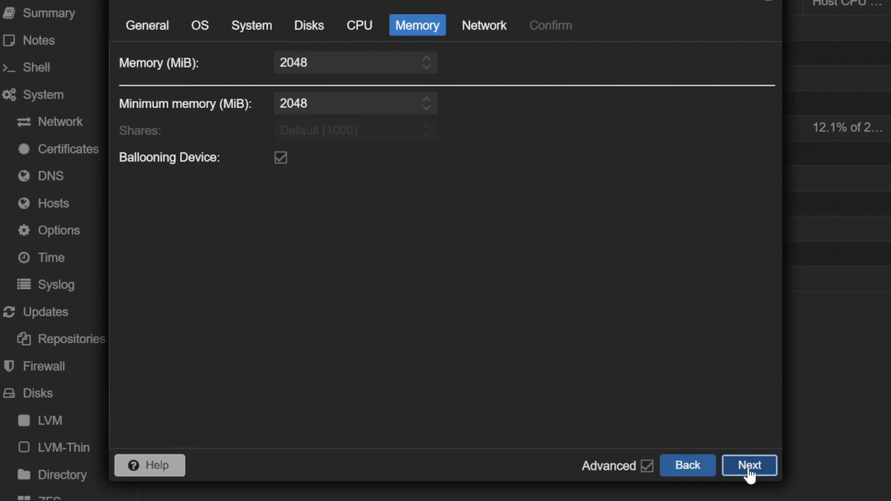
click(747, 467)
click(346, 91)
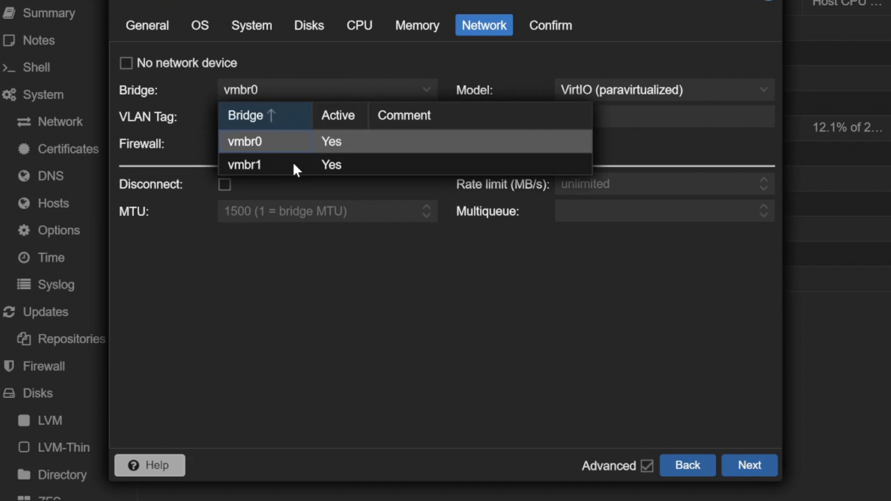
click(286, 163)
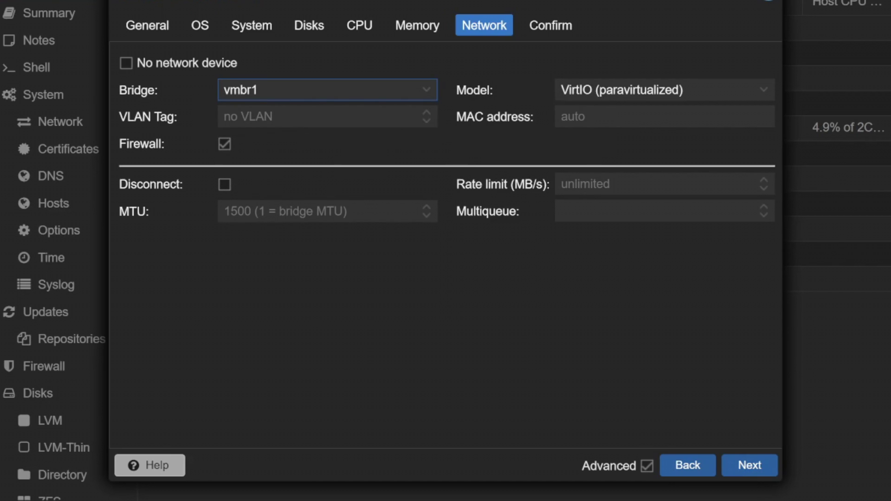
click(746, 464)
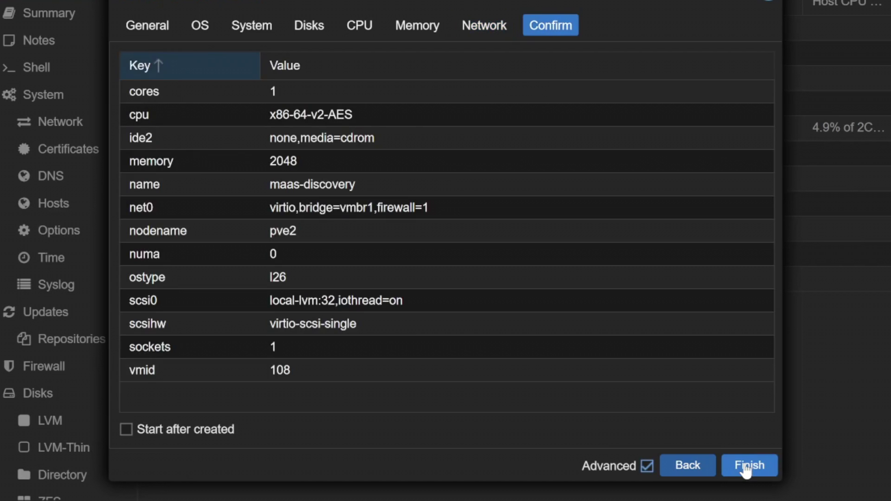
click(747, 465)
click(59, 230)
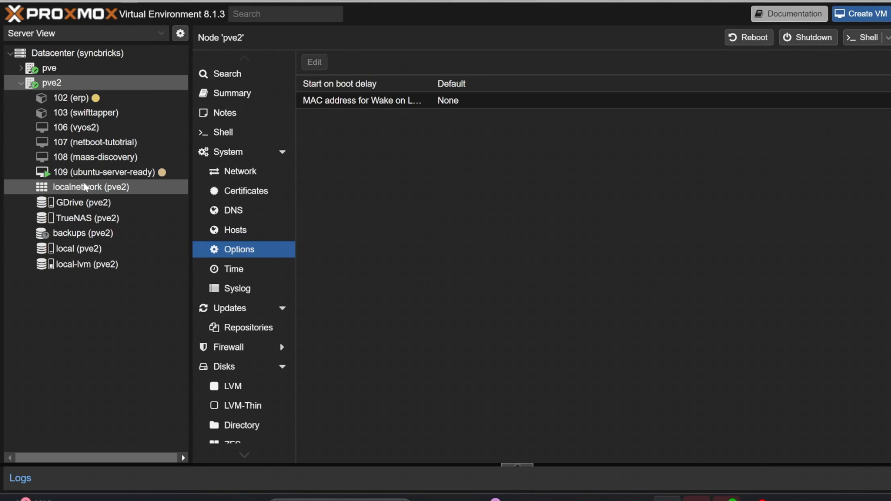
Set VM 108's boot order to net0 first, with ide2 and scsi0 unchecked.
click(85, 158)
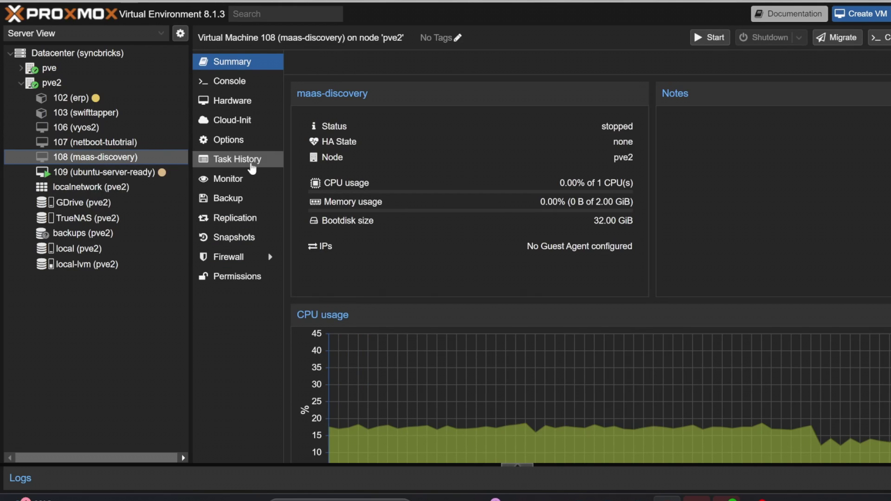
click(228, 139)
double_click(338, 155)
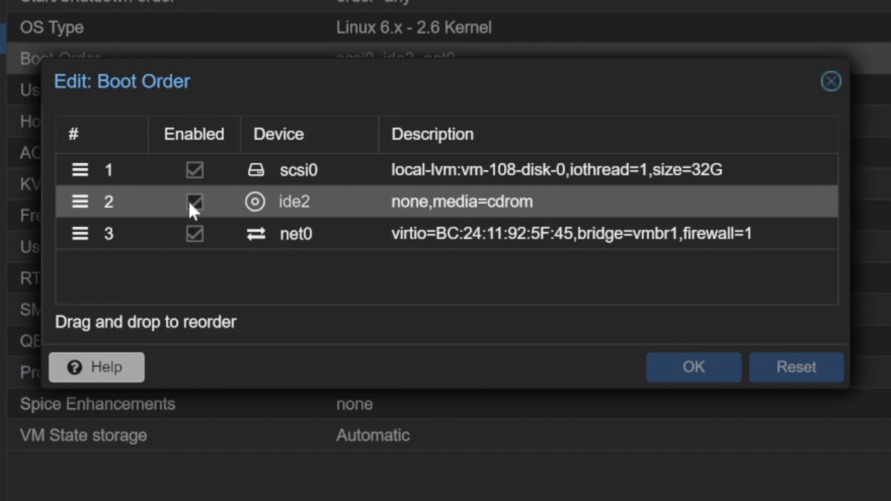
click(190, 202)
click(192, 175)
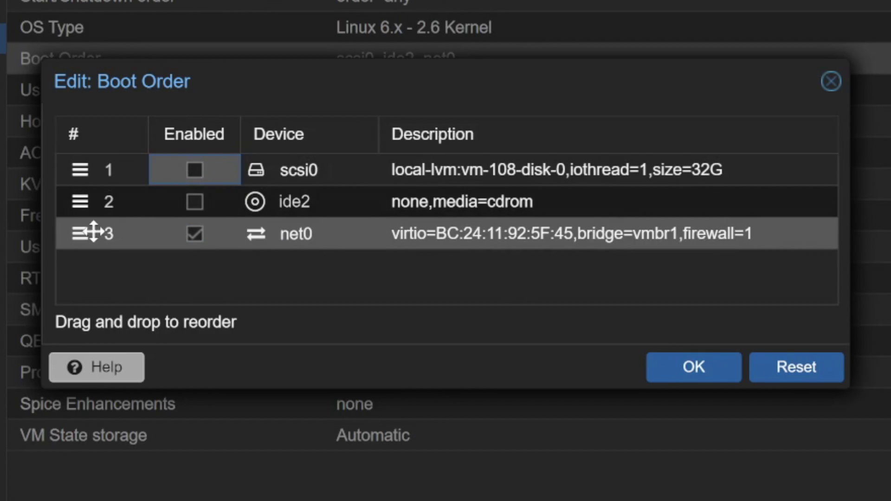
drag(93, 231, 106, 163)
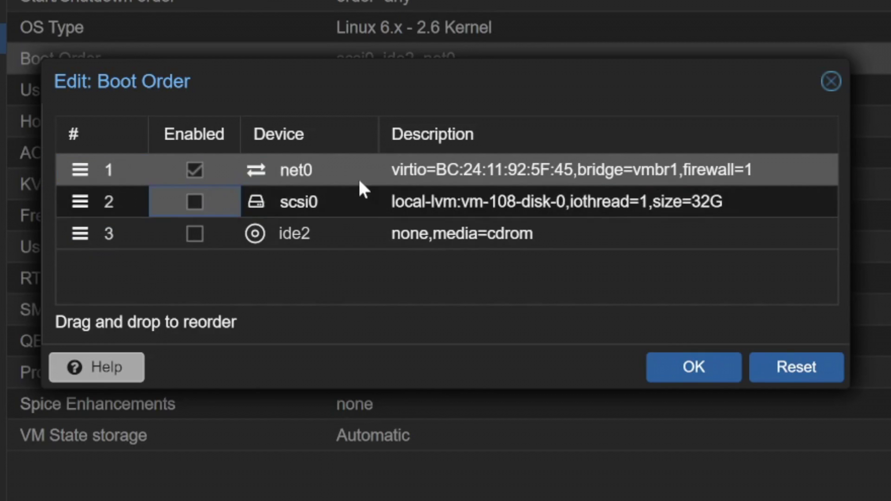
key(Return)
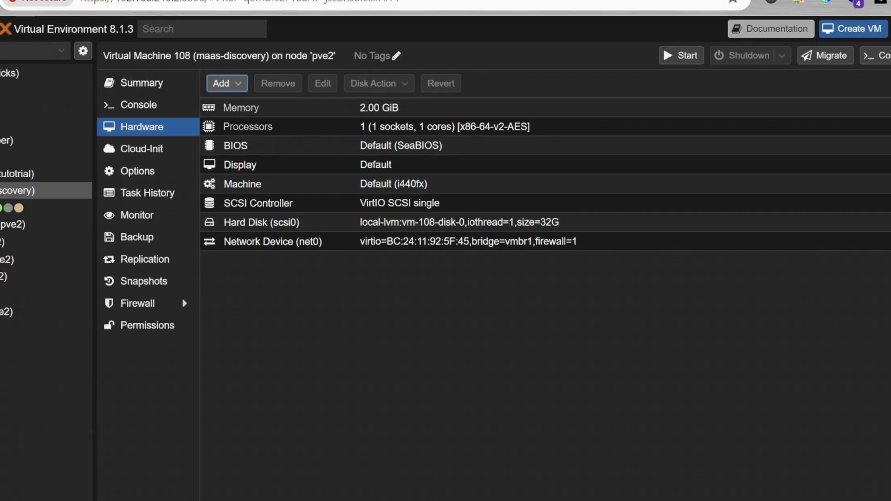
Check the default pool's edit form and the empty Machines list, then return to VM 108 in Proxmox.
click(198, 11)
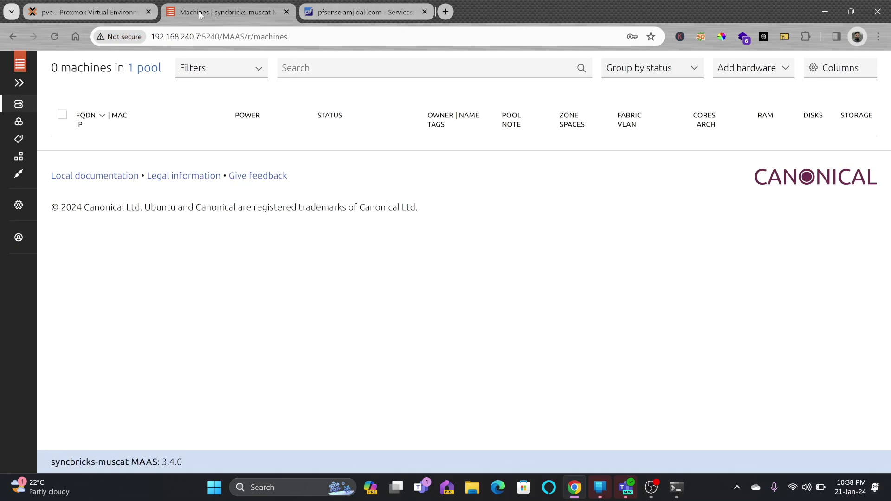
mouse_move(63, 135)
click(142, 74)
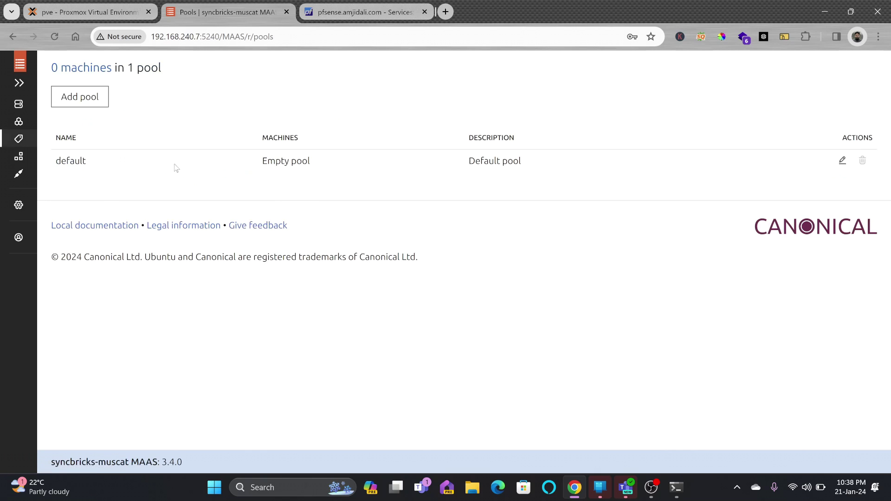
click(842, 161)
mouse_move(4, 145)
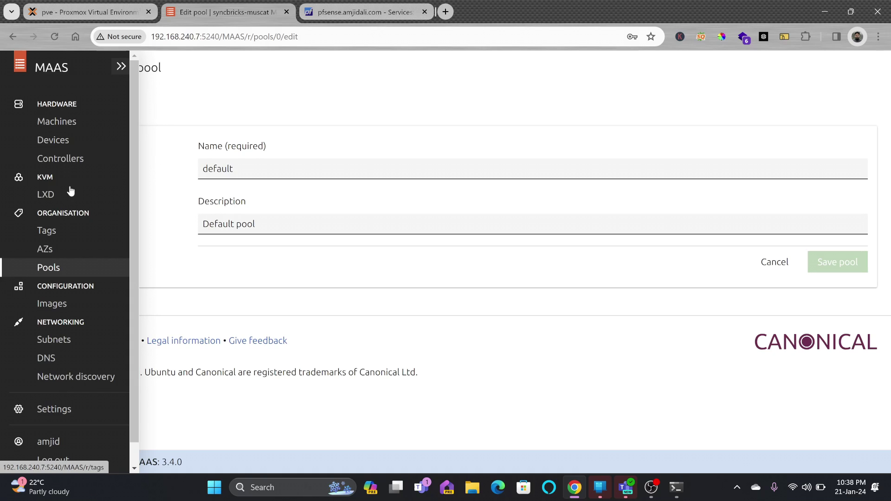
click(60, 121)
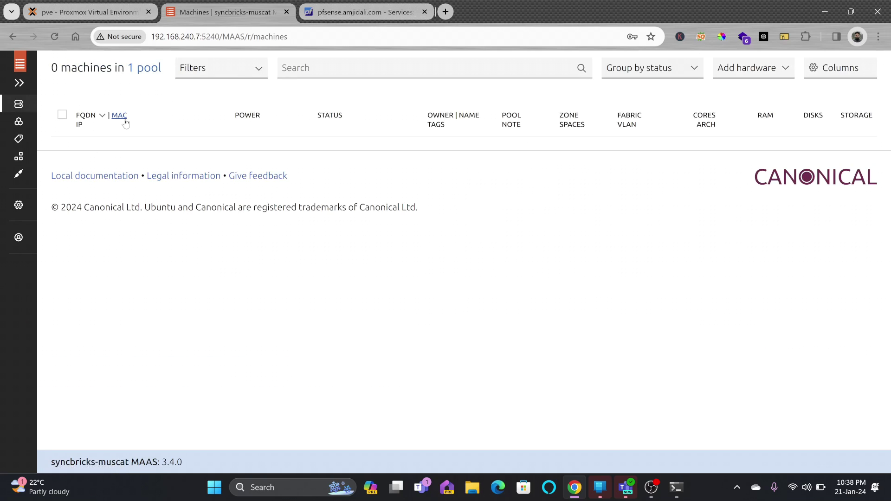
click(68, 13)
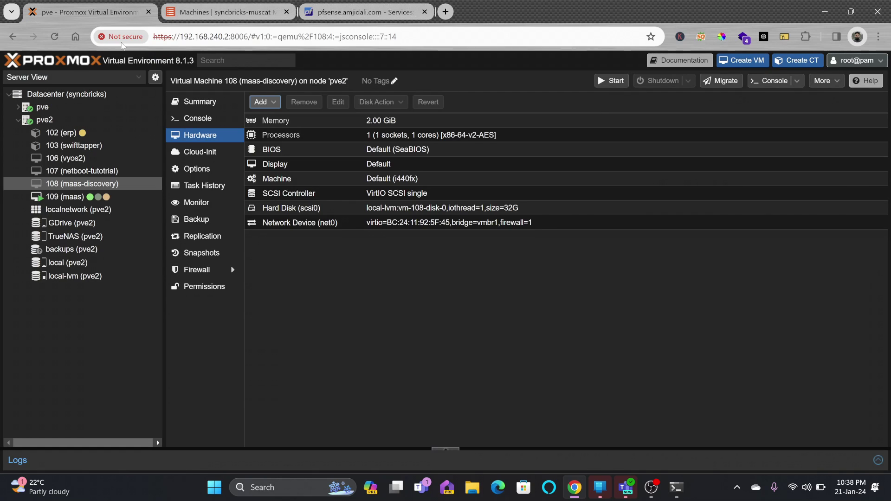
Start VM 108, watch its PXE boot in the console, and check MAAS for the enlisted machine.
click(608, 80)
click(198, 118)
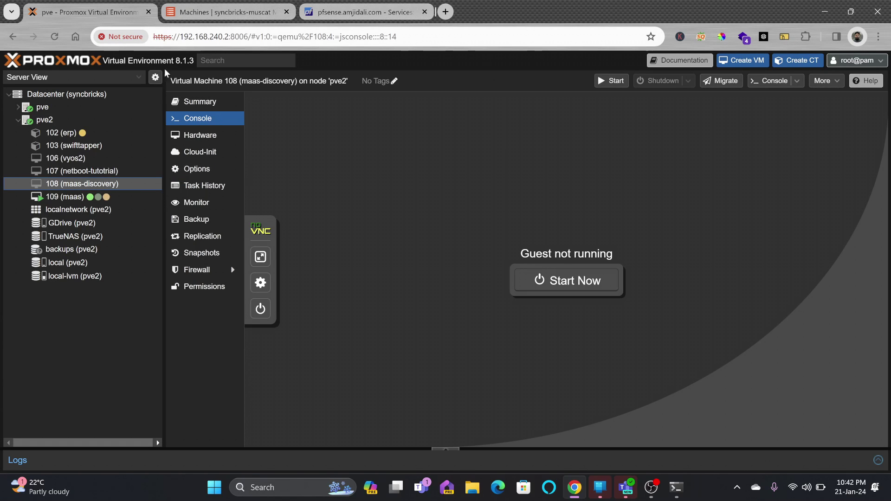
click(199, 16)
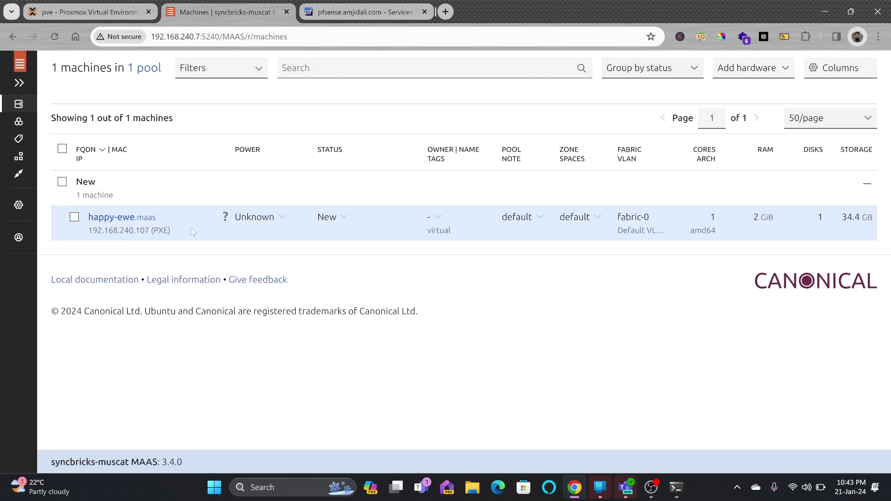
Compare happy-ewe.maas's summary (1 core, 2 GiB, 34.4 GB) with VM 108's hardware in Proxmox.
click(139, 223)
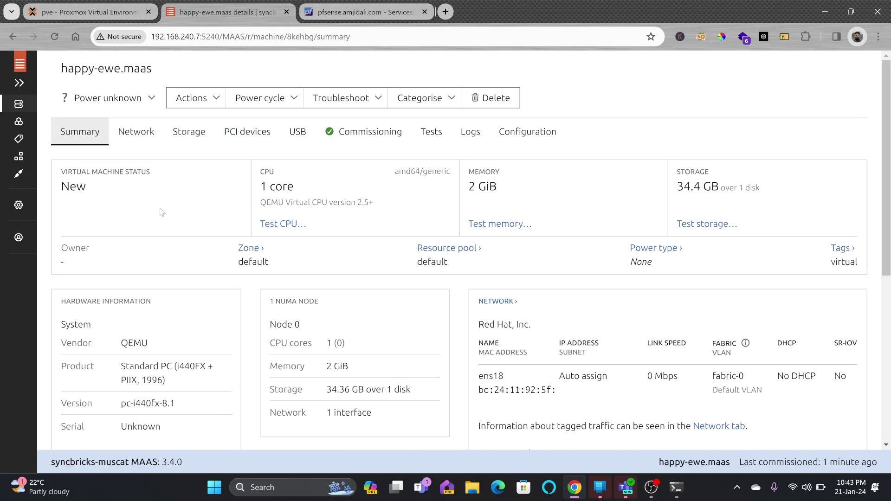
click(88, 11)
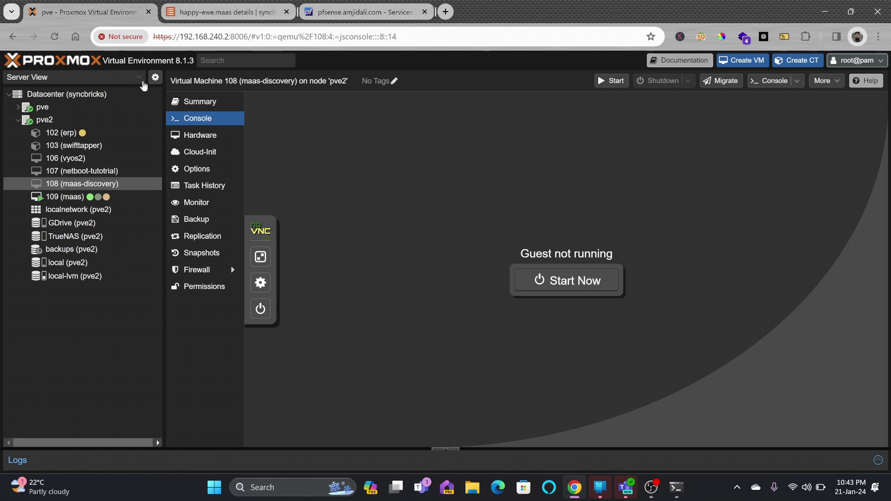
click(188, 136)
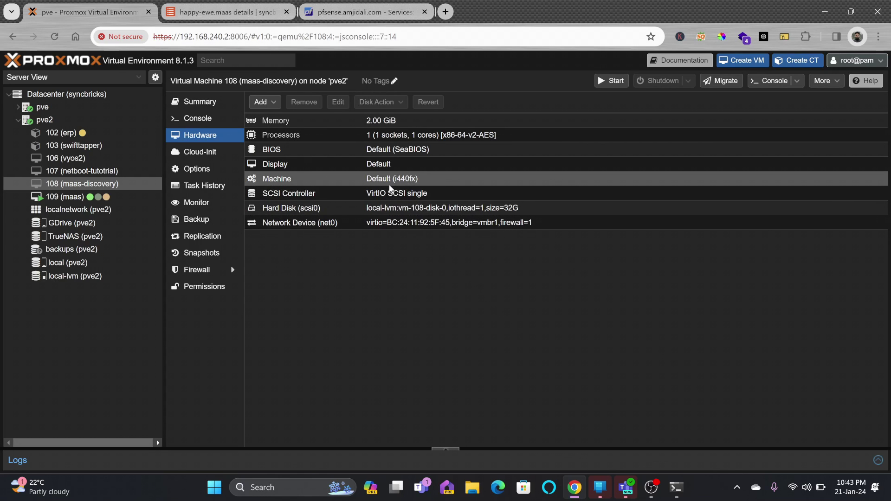
click(186, 17)
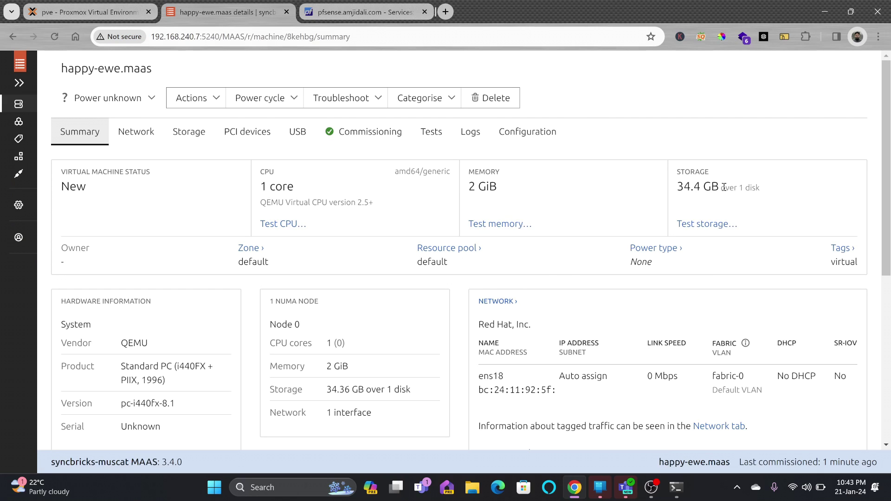
scroll(356, 347, down, 3)
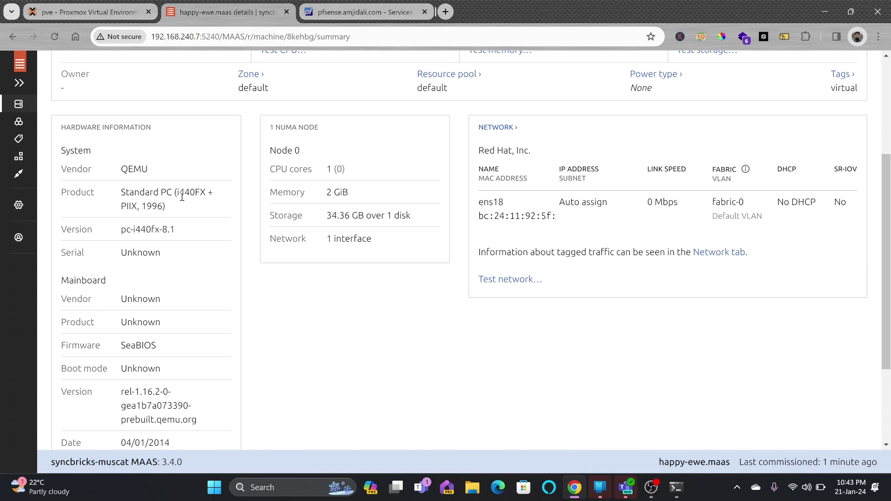
click(126, 15)
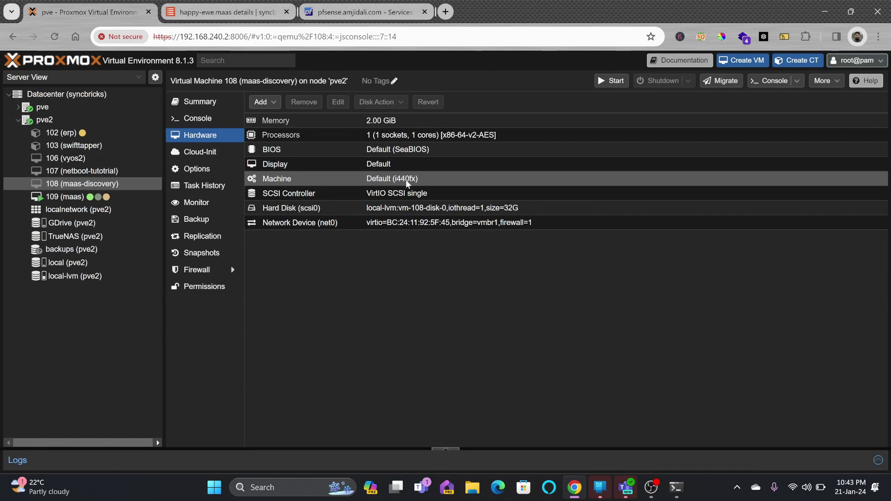
key(ctrl+Tab)
scroll(181, 288, down, 3)
scroll(182, 289, up, 5)
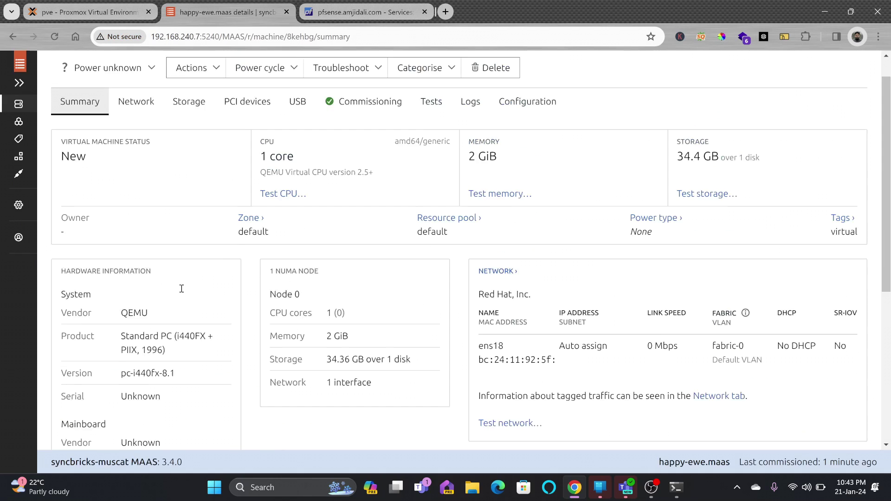
scroll(182, 288, up, 1)
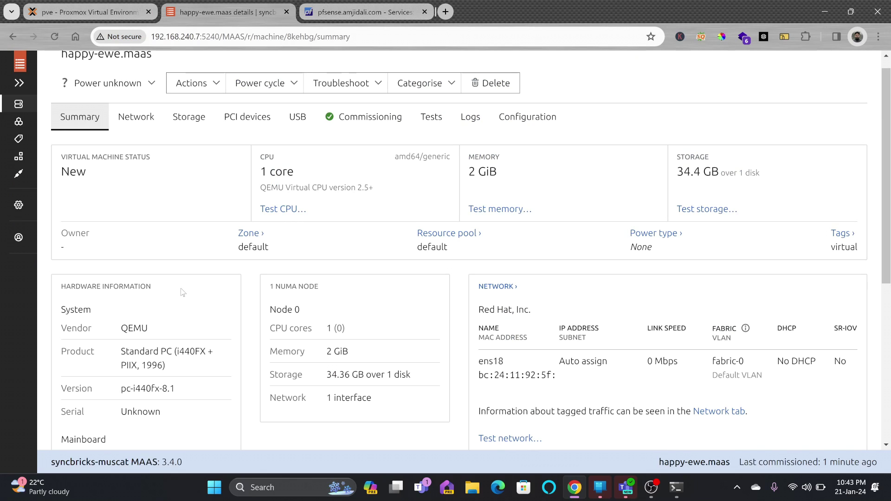
scroll(183, 292, up, 1)
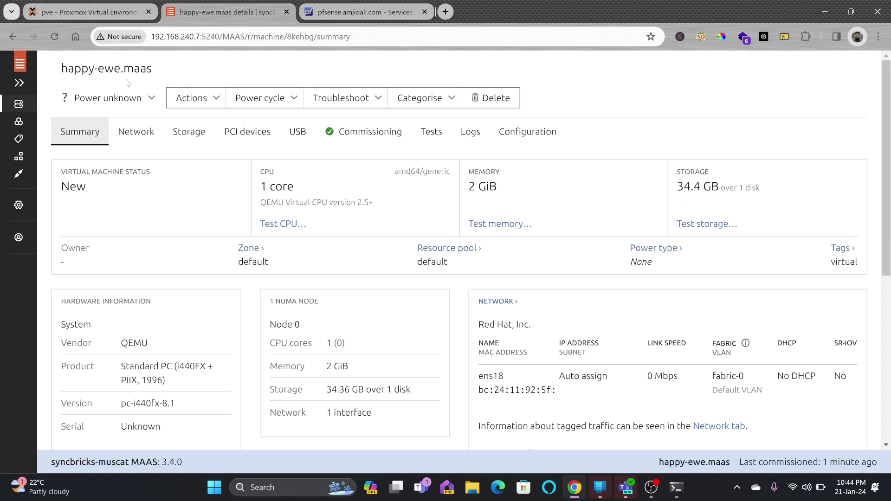